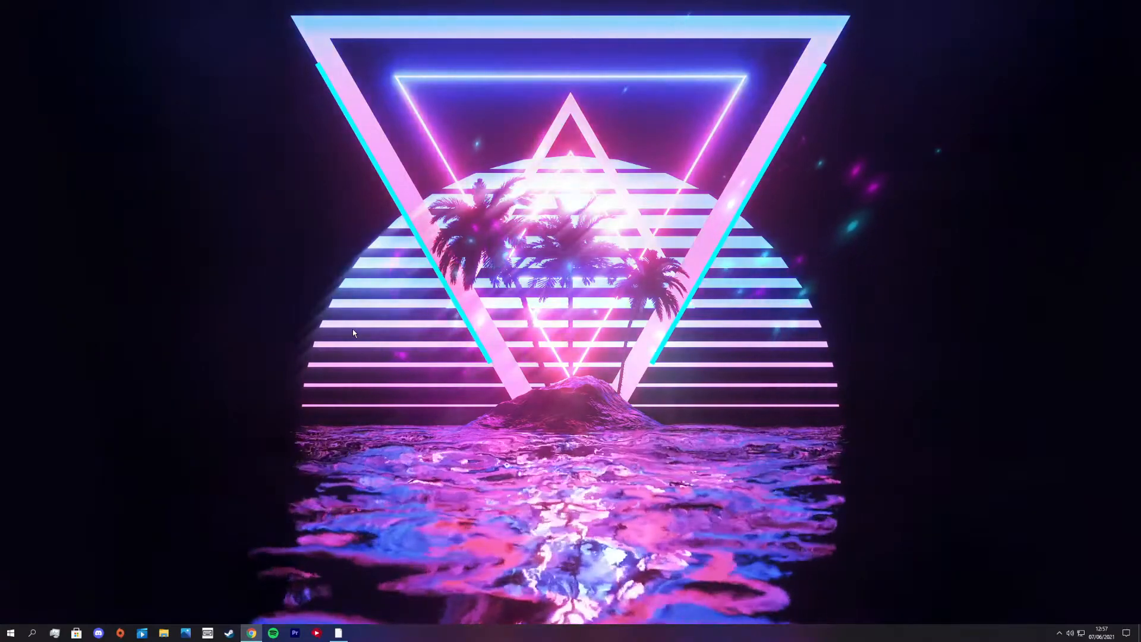
- Open Photoshop and create a new 1920 x 1080 px document at 300 pixels/inch
key("super")
type("ph")
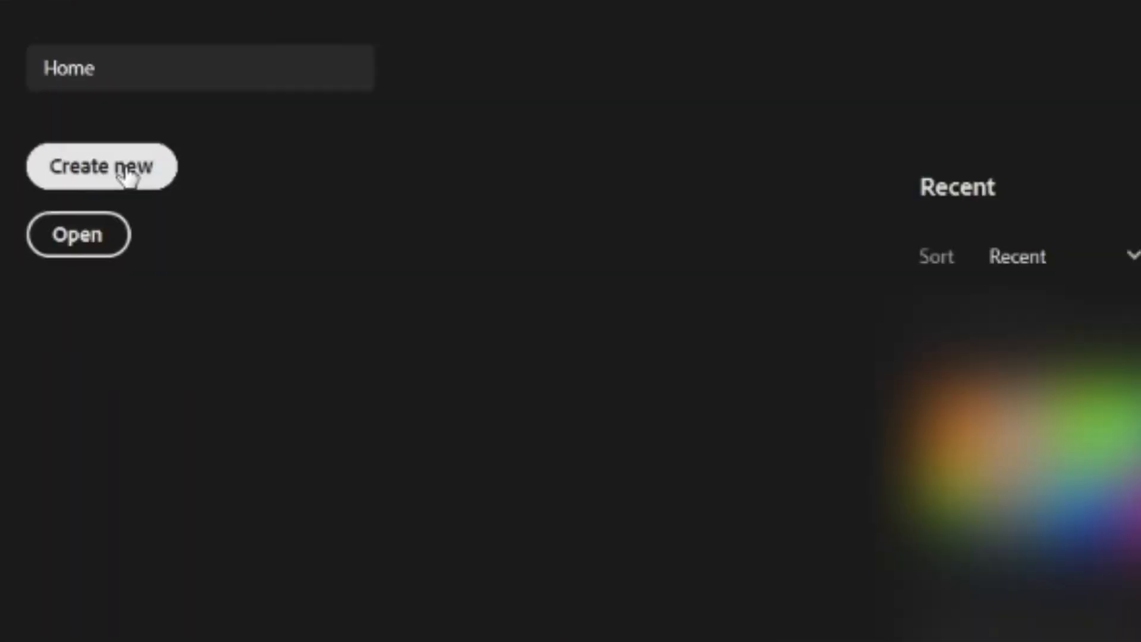
left_click(128, 175)
left_click(564, 324)
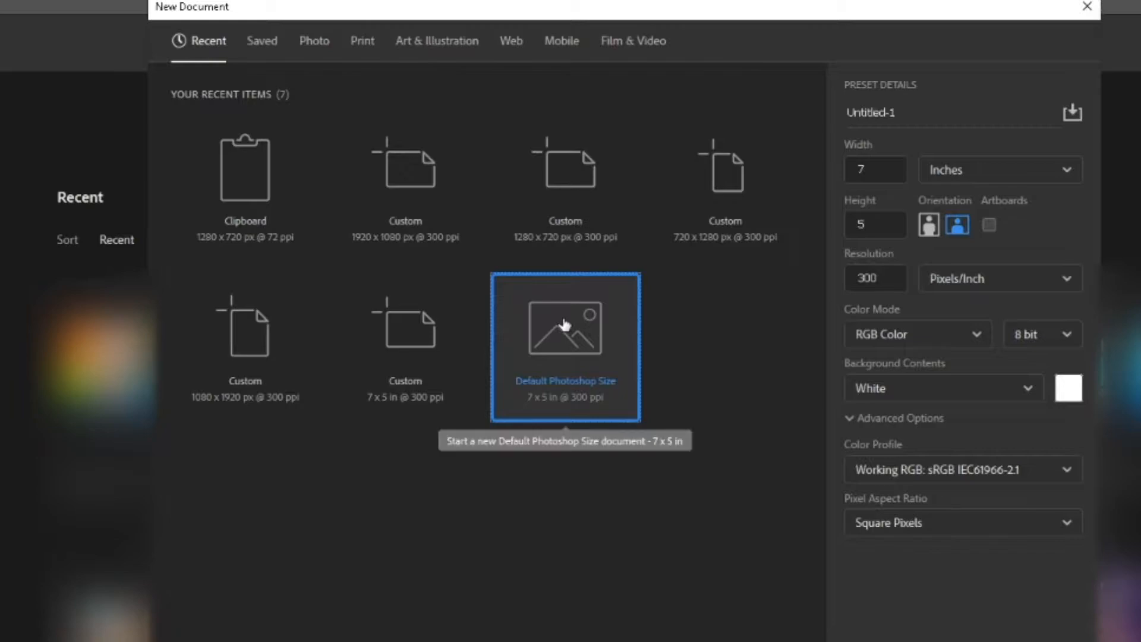
left_click(413, 223)
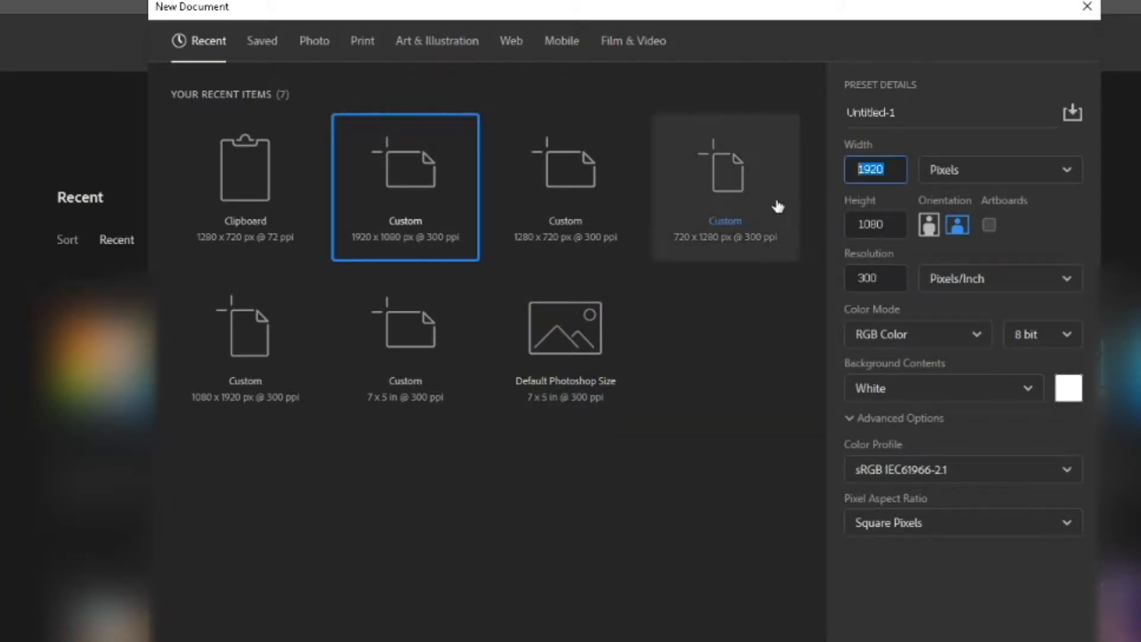
key("Tab")
left_click_drag(884, 283, 804, 314)
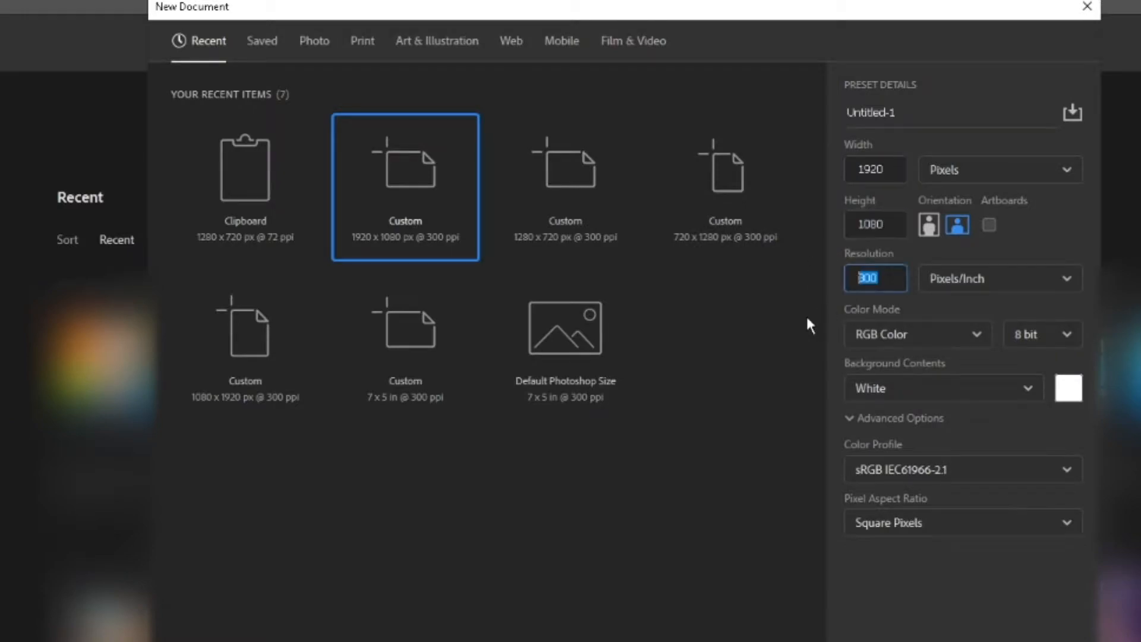
left_click_drag(887, 250, 767, 240)
left_click(874, 278)
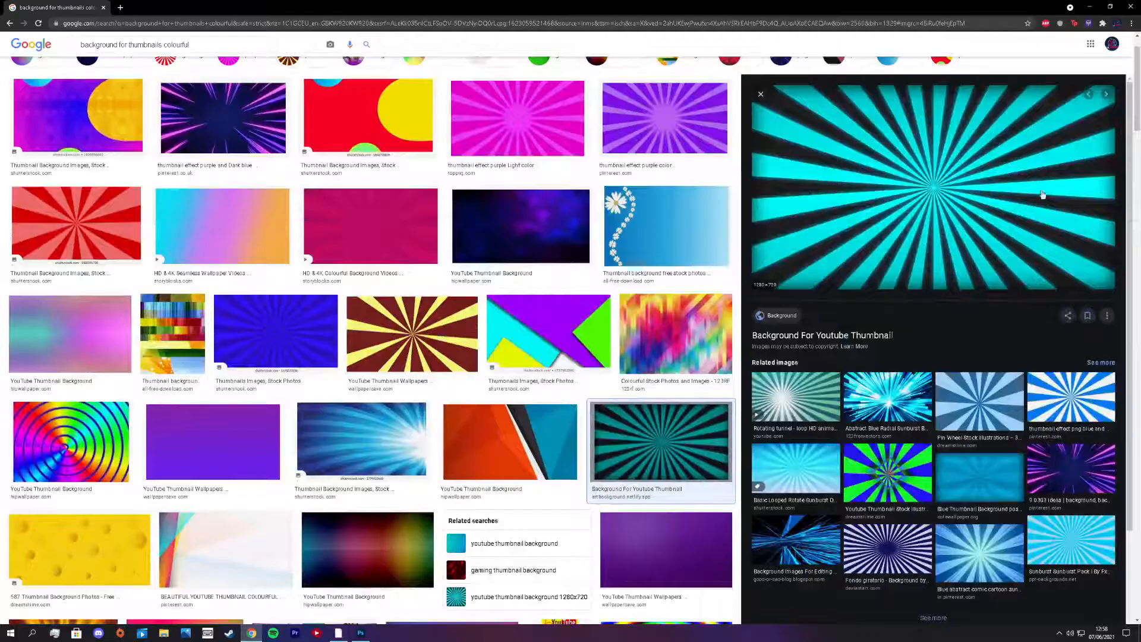
- Copy the turquoise and black sunburst image from the Google Images results for colourful thumbnail backgrounds
scroll(443, 221, "up", 2)
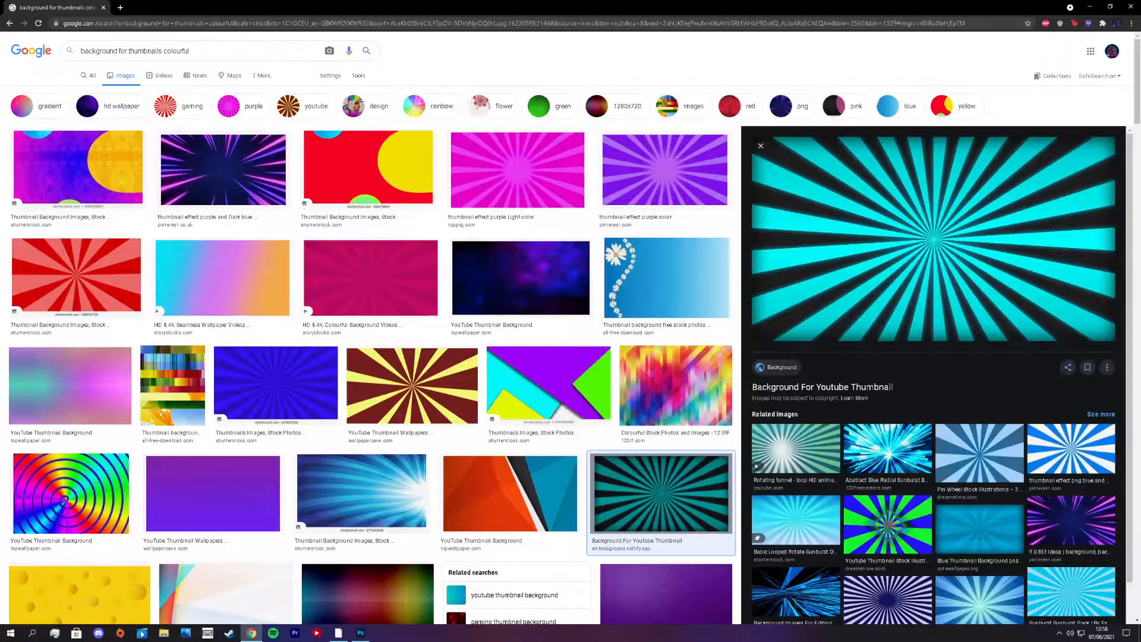
scroll(547, 98, "down", 2)
scroll(547, 99, "down", 1)
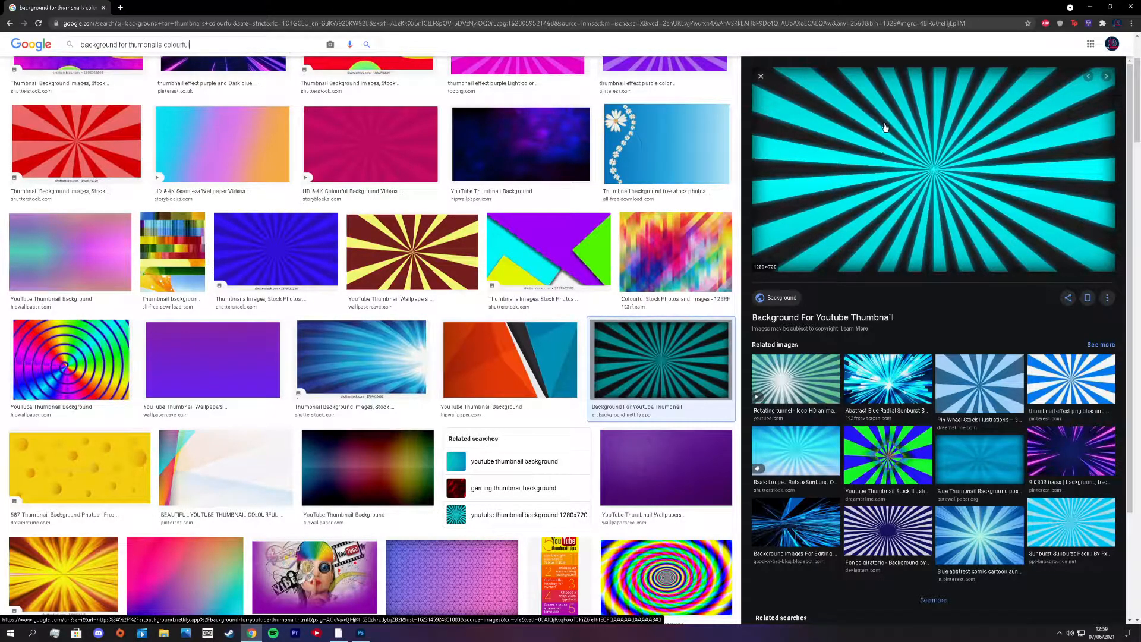
right_click(863, 186)
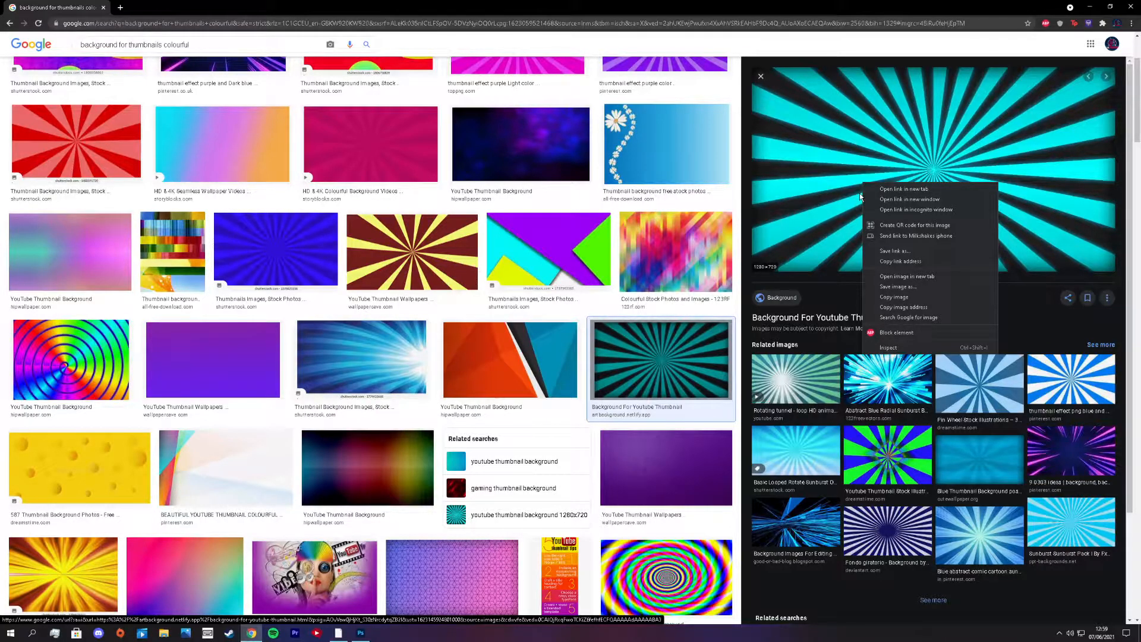
left_click(909, 87)
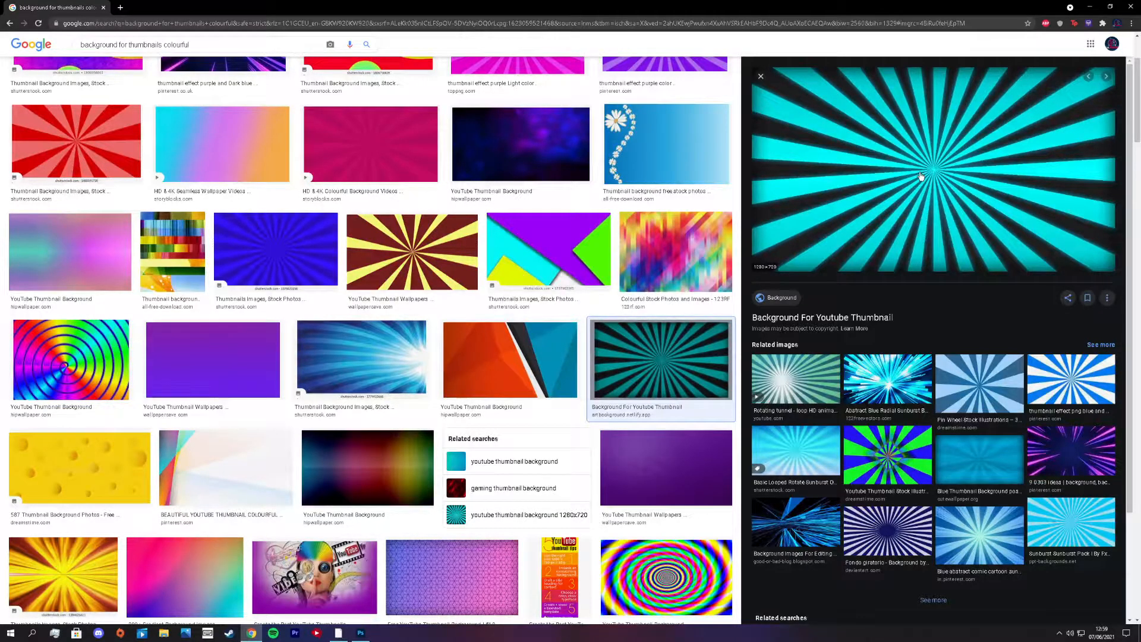
right_click(964, 173)
left_click(980, 289)
- Switch to Photoshop, paste the sunburst image and scale it to fill the whole canvas
left_click(361, 632)
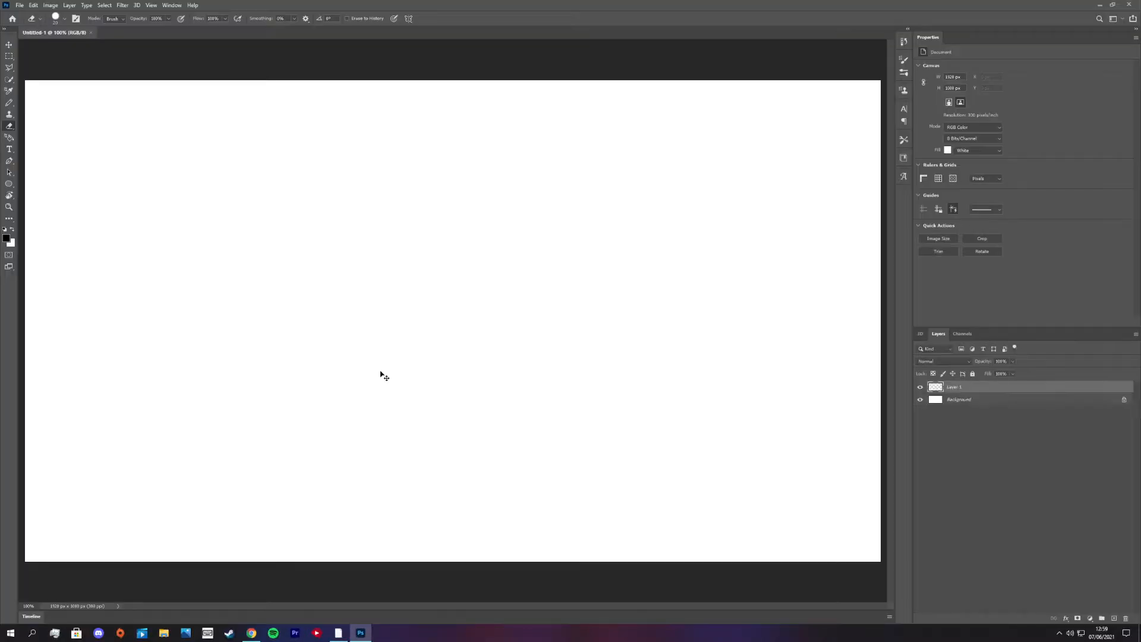
key("ctrl+v")
key("ctrl+t")
left_click_drag(240, 196, 105, 122)
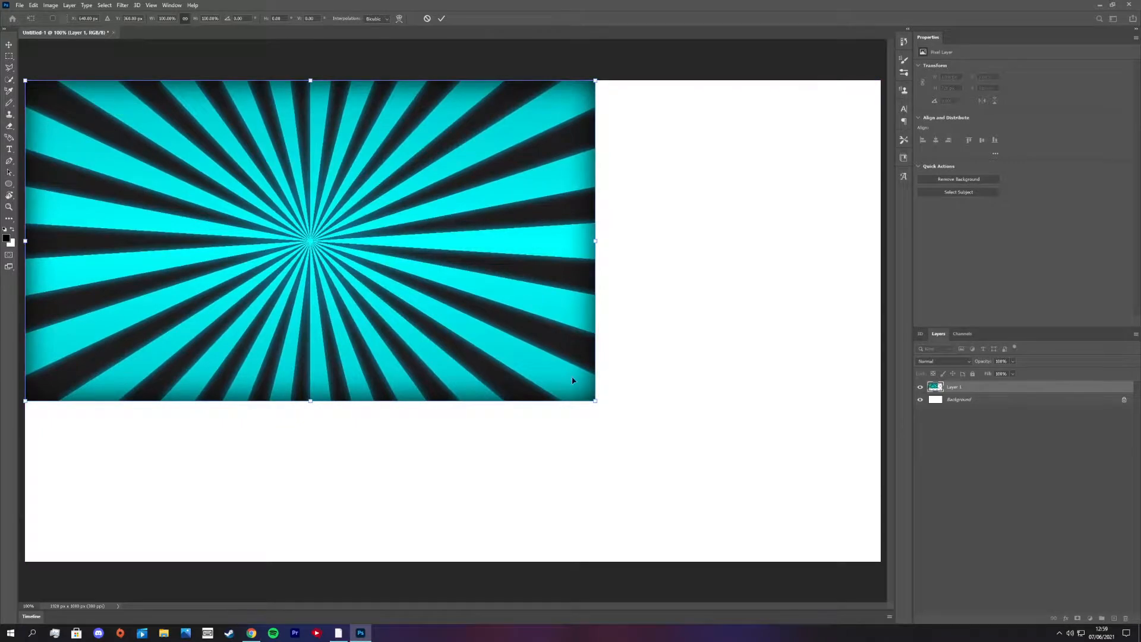
left_click_drag(596, 402, 896, 533)
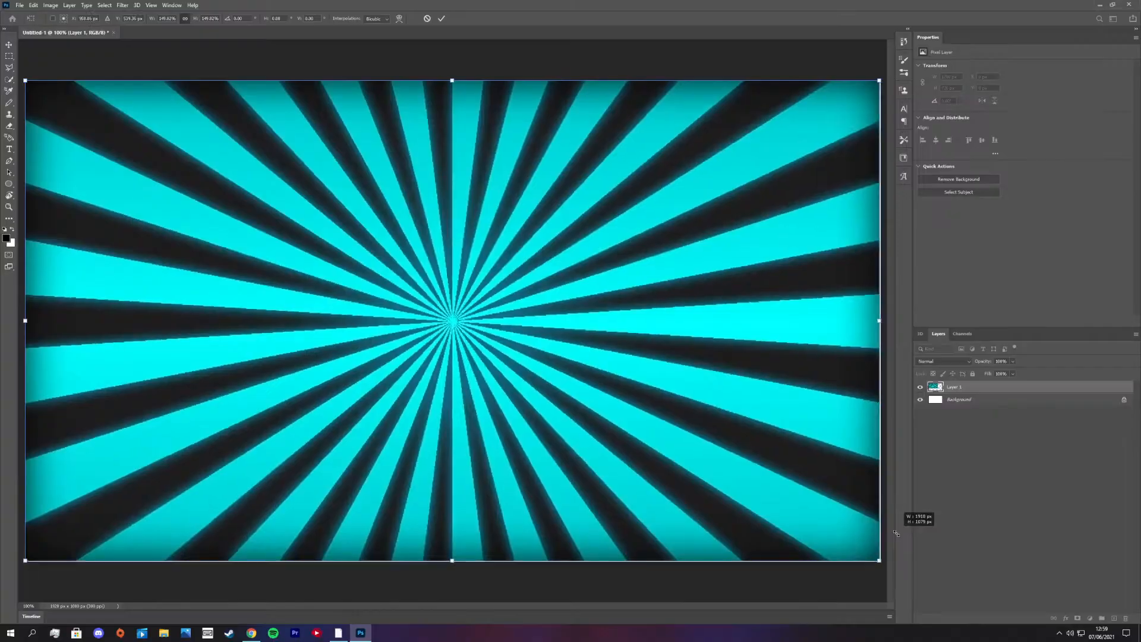
key("Return")
key("e")
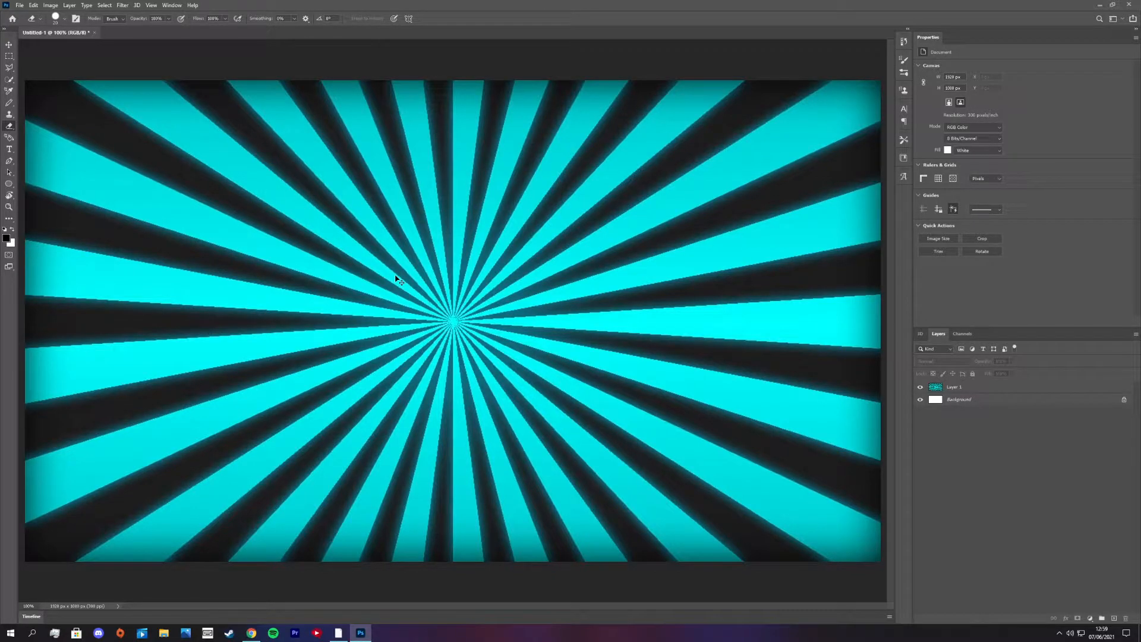
key("ctrl+minus")
key("ctrl+minus")
key("ctrl+minus")
key("ctrl+minus")
key("ctrl+minus")
key("ctrl+minus")
key("ctrl+minus")
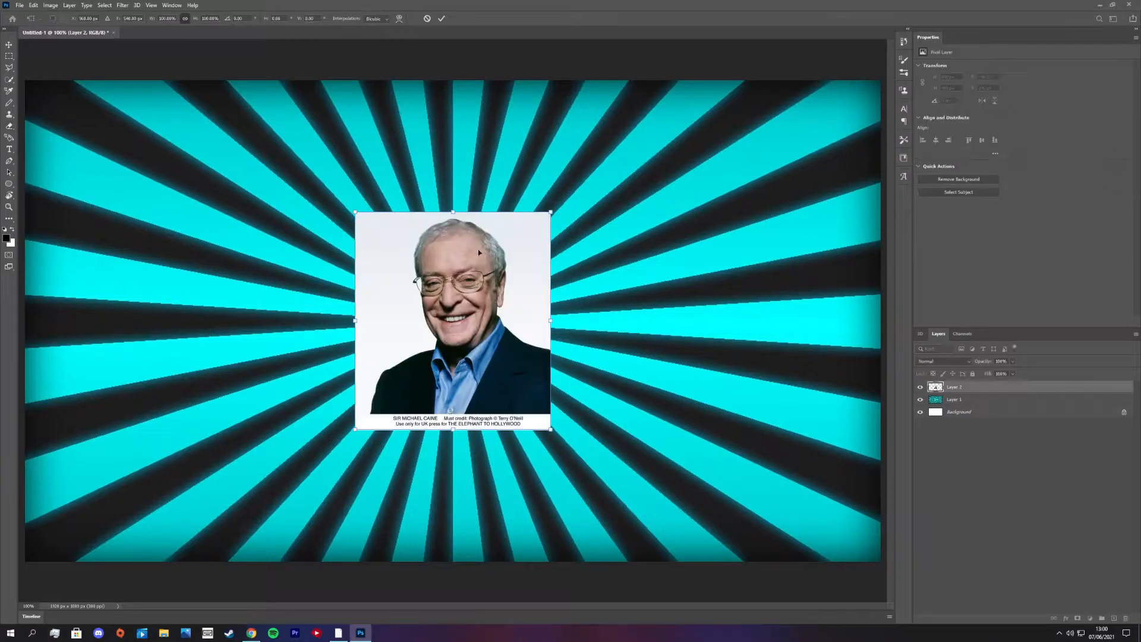
- Scale the pasted portrait photo up to about 195% and place it near the middle of the canvas
left_click_drag(354, 212, 200, 40)
left_click_drag(238, 95, 287, 218)
left_click_drag(251, 164, 217, 127)
left_click_drag(317, 256, 354, 229)
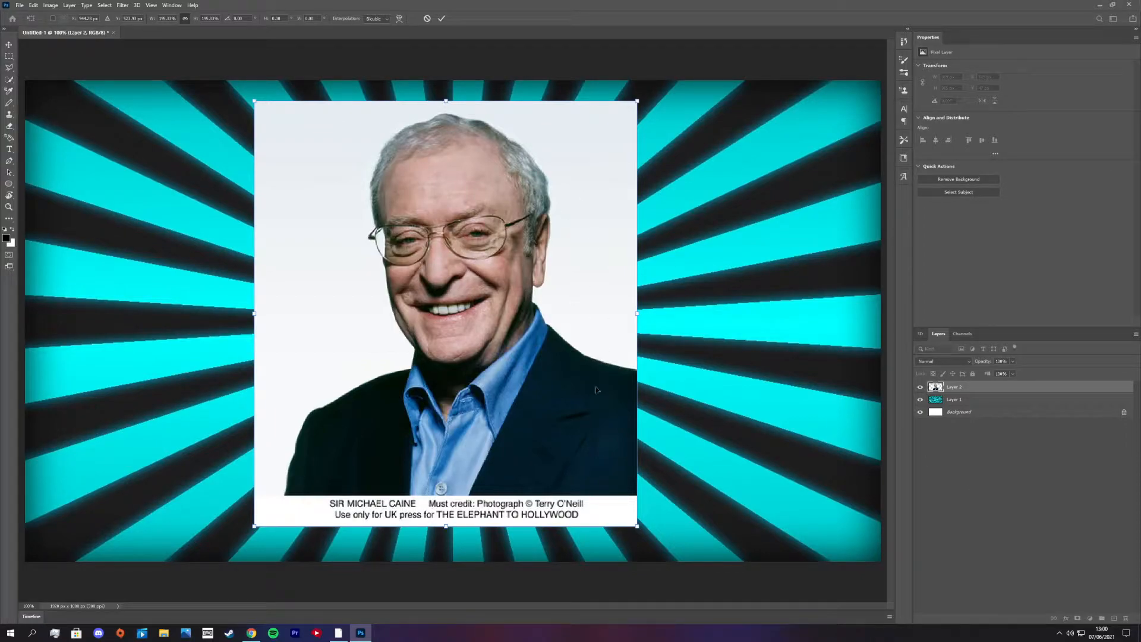
left_click(790, 447)
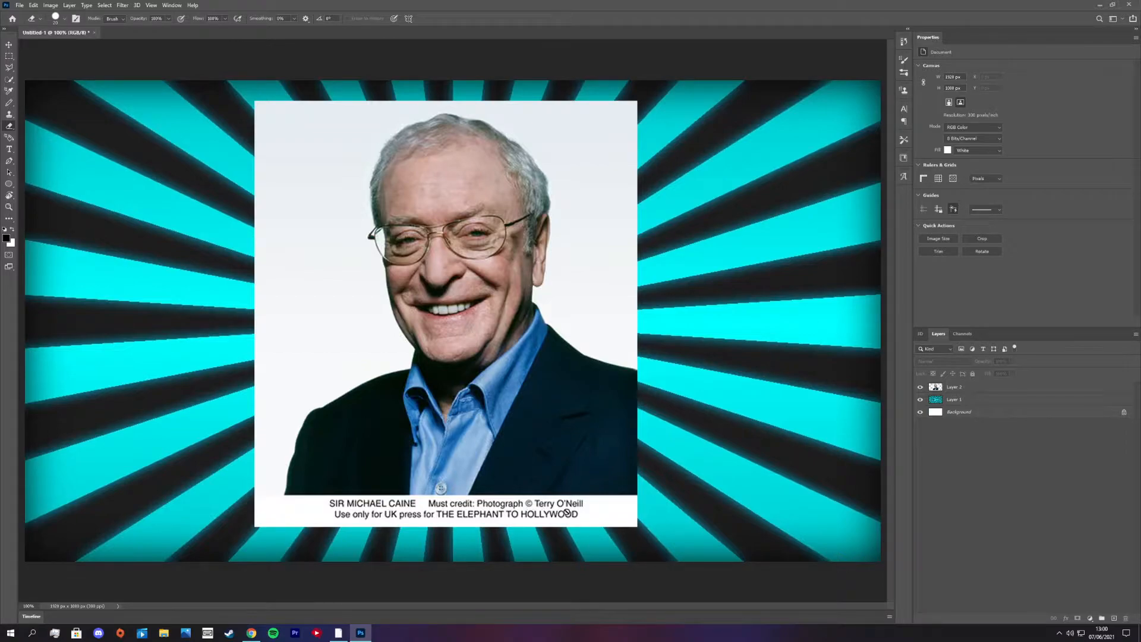
- Try to isolate the man in the portrait with the Object Selection Tool and a layer mask
left_click(9, 81)
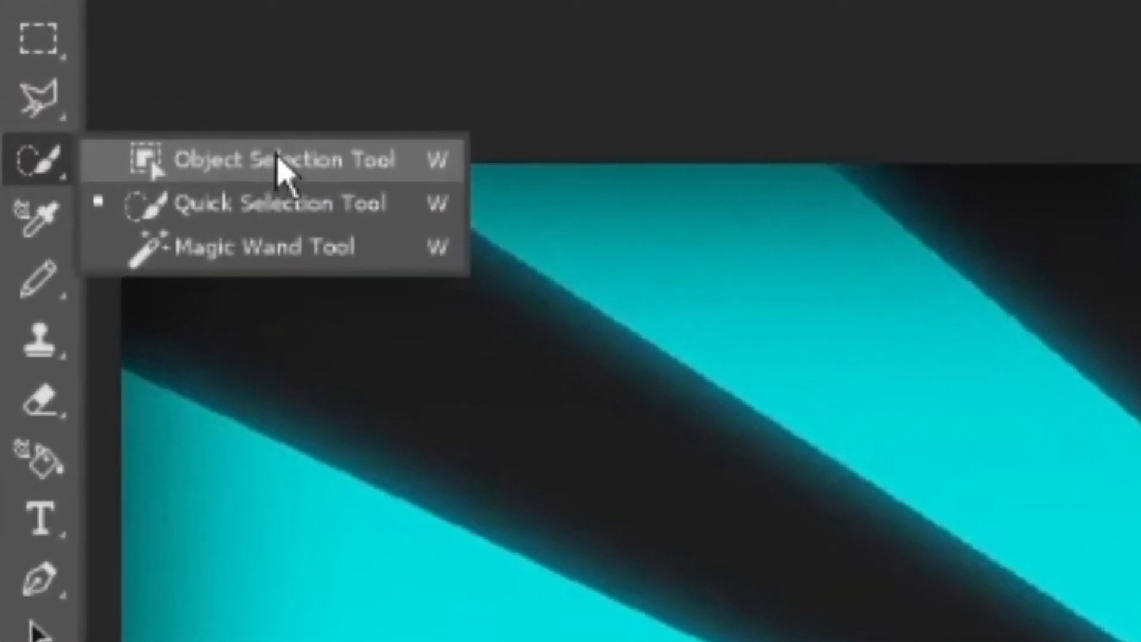
left_click(222, 144)
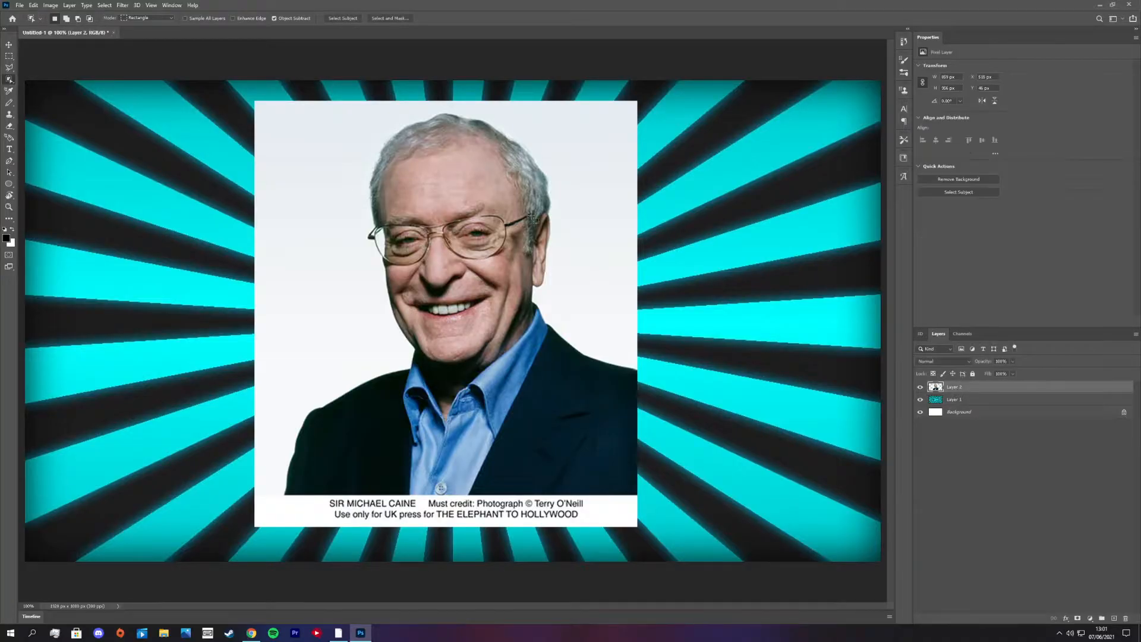
left_click_drag(268, 107, 640, 495)
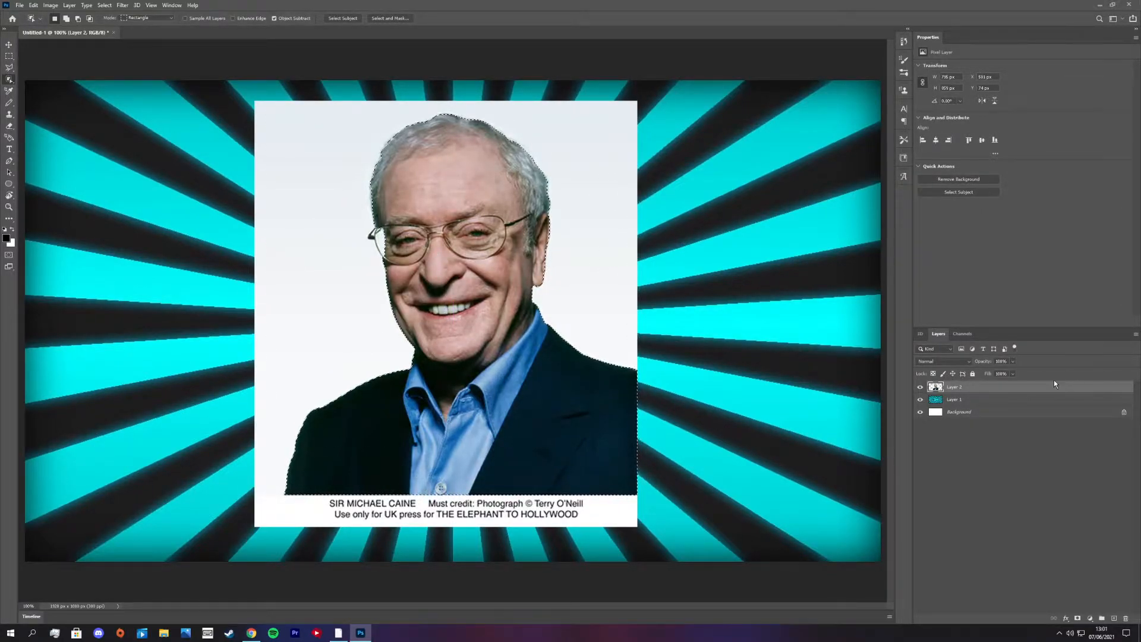
left_click(1078, 618)
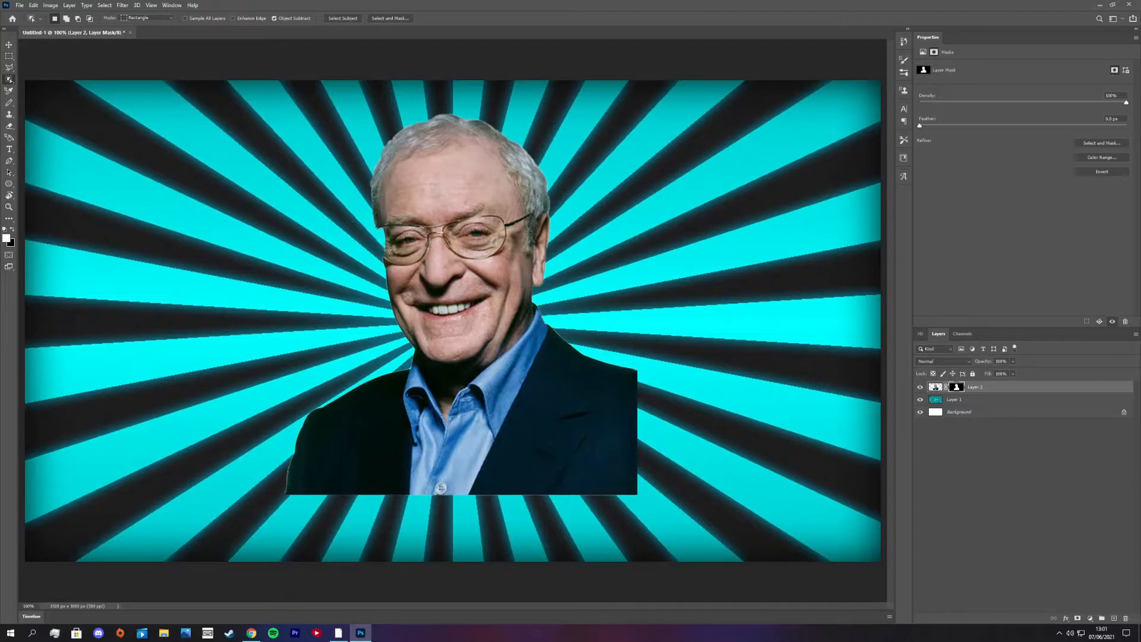
key("ctrl+z")
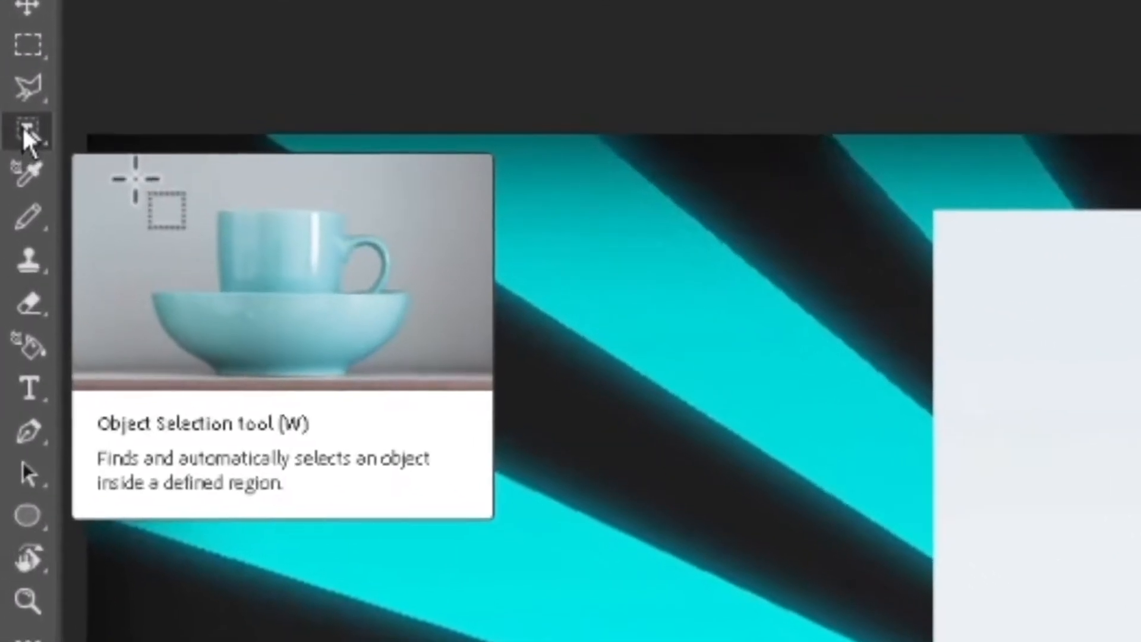
- Select the man with the Quick Selection Tool and hide the photo's background with a layer mask
left_click(20, 106)
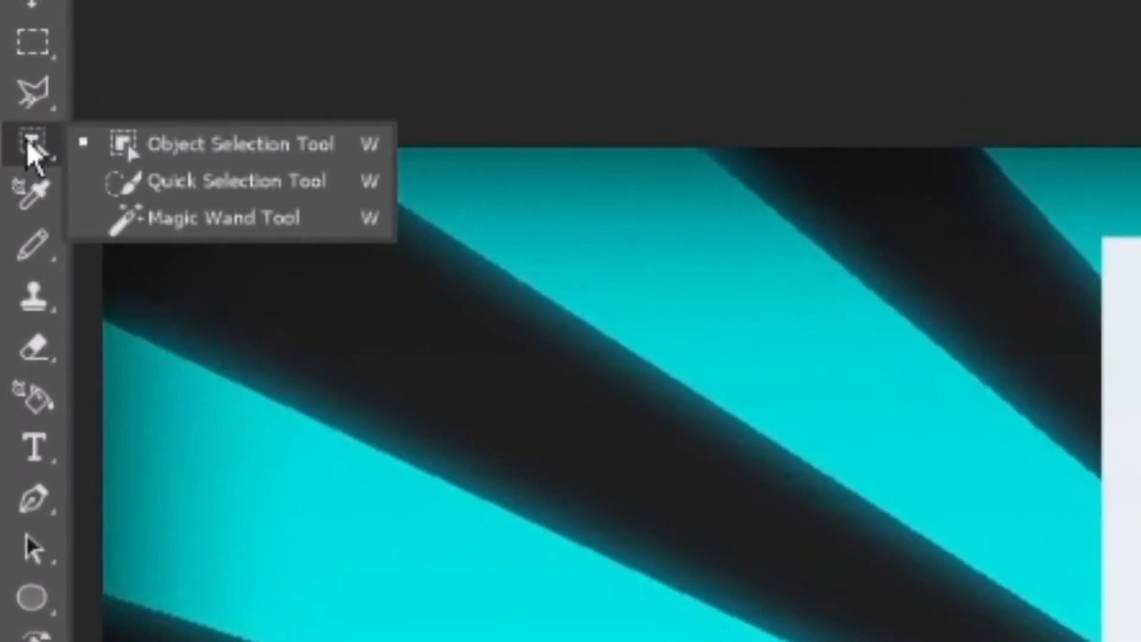
left_click(112, 215)
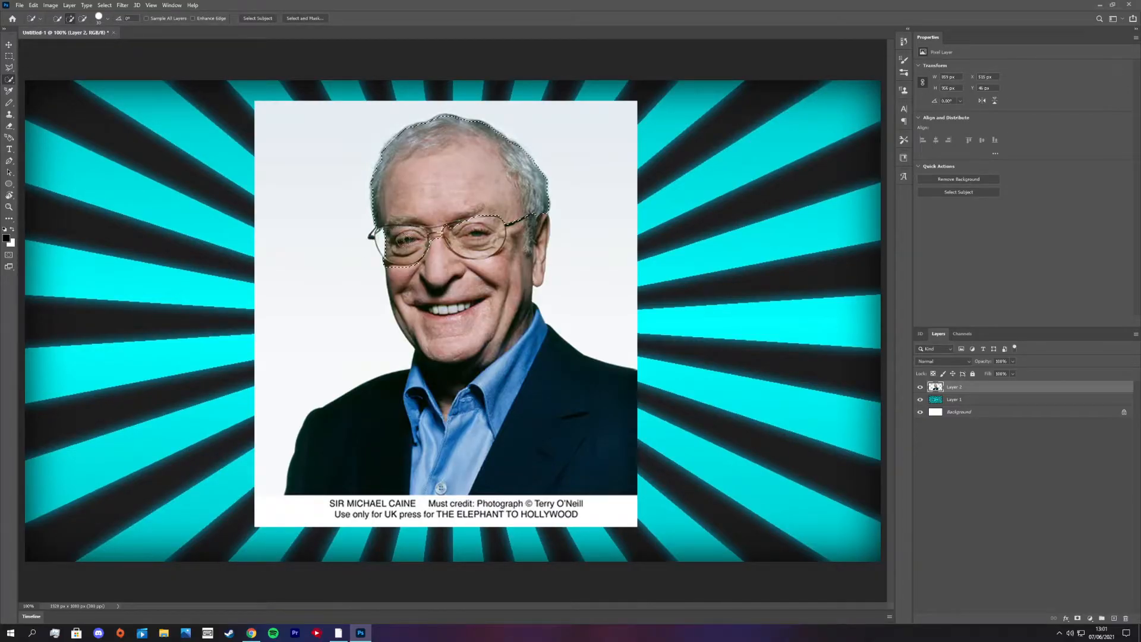
mouse_move(386, 237)
left_mouse_down()
mouse_move(479, 241)
mouse_move(475, 321)
mouse_move(529, 384)
left_mouse_up()
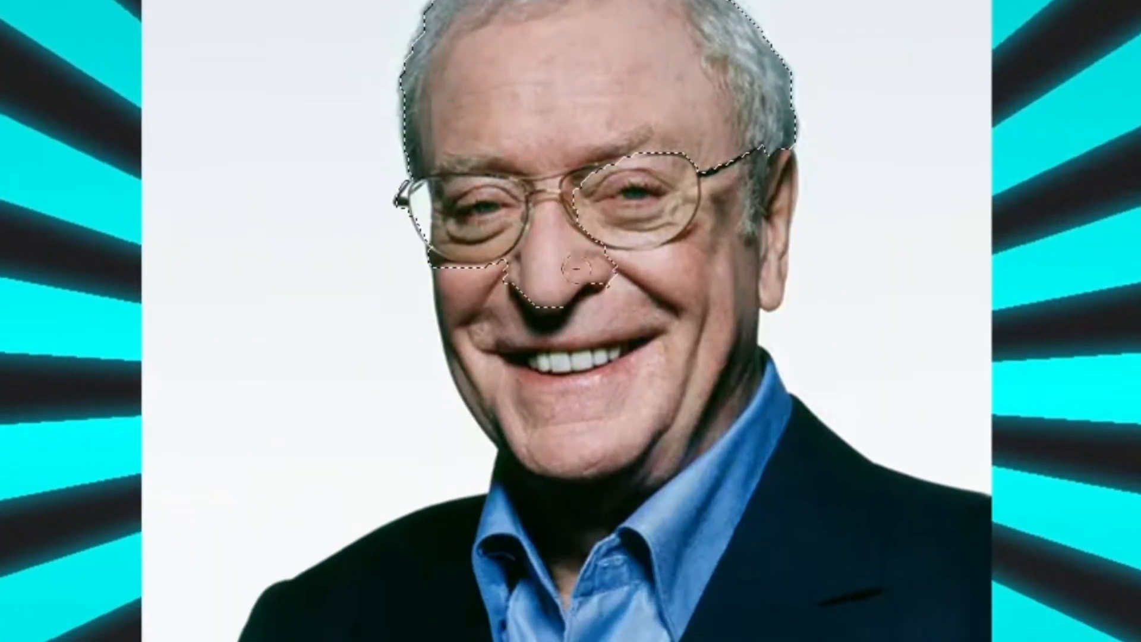
mouse_move(752, 337)
left_mouse_down()
mouse_move(584, 412)
mouse_move(402, 443)
left_mouse_up()
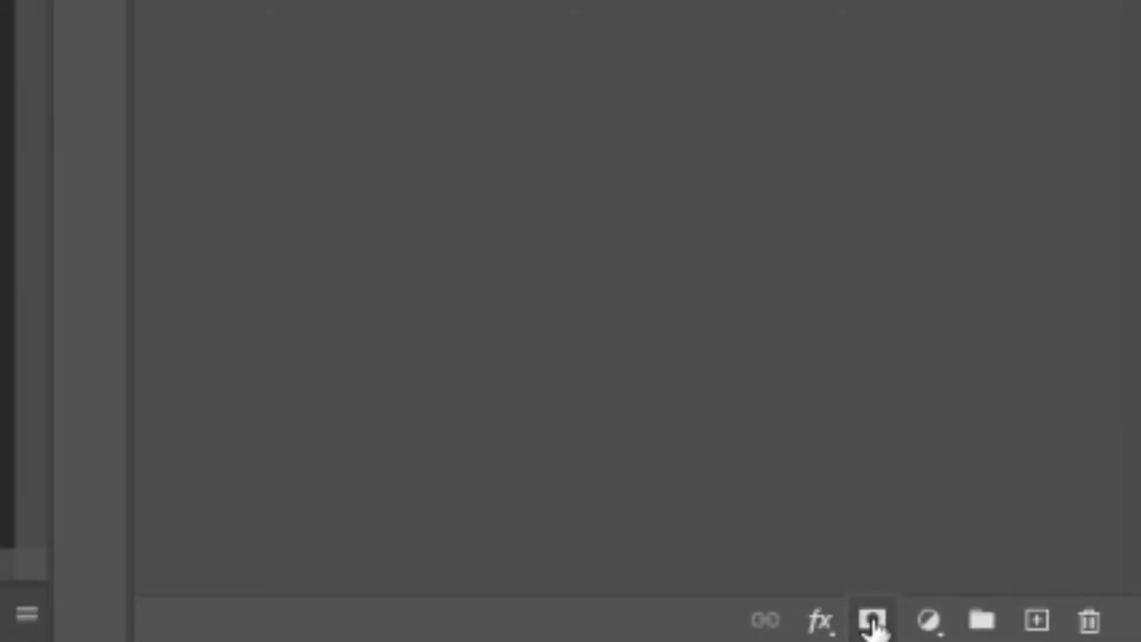
left_click(1078, 620)
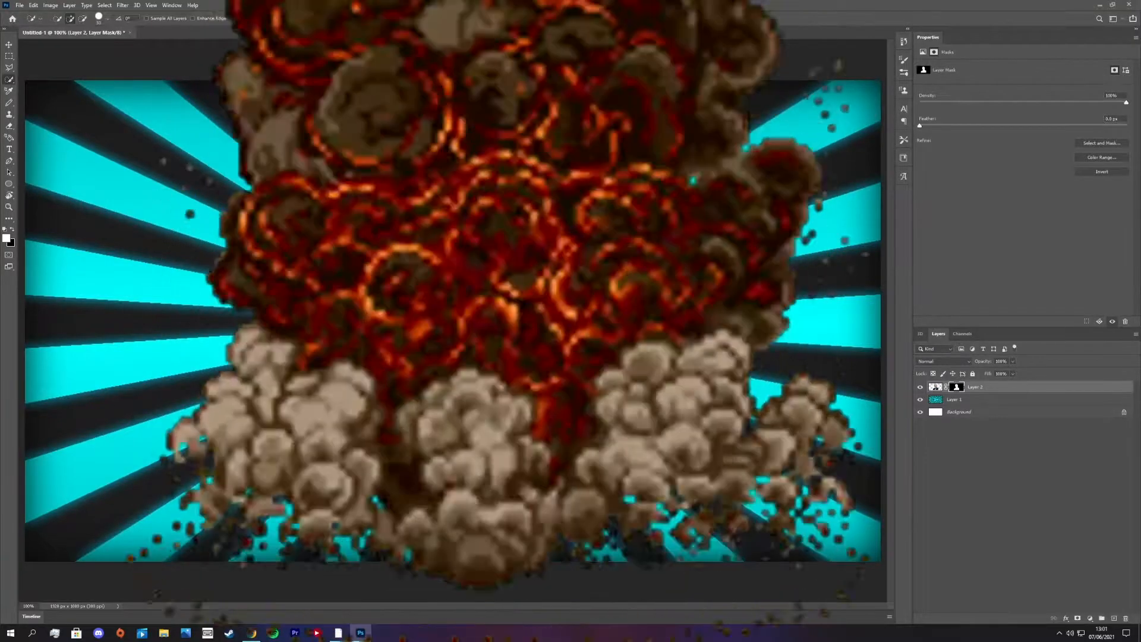
- Enlarge the cut-out man to about 125% and move him to the lower right of the canvas
key("ctrl+t")
left_click_drag(656, 209, 749, 185)
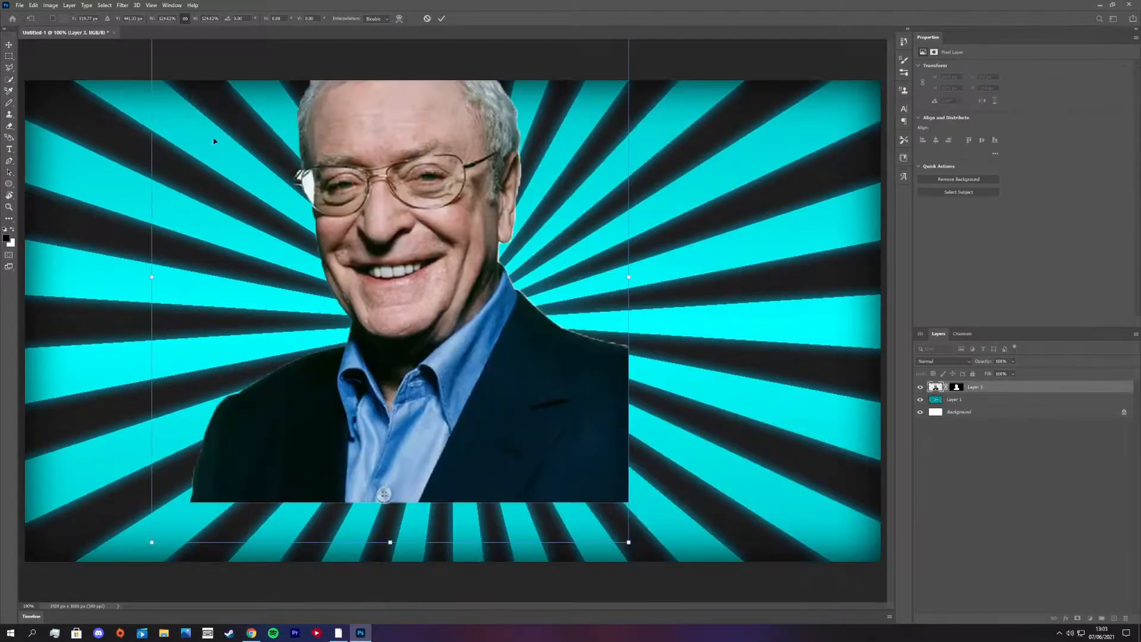
left_click_drag(271, 95, 335, 249)
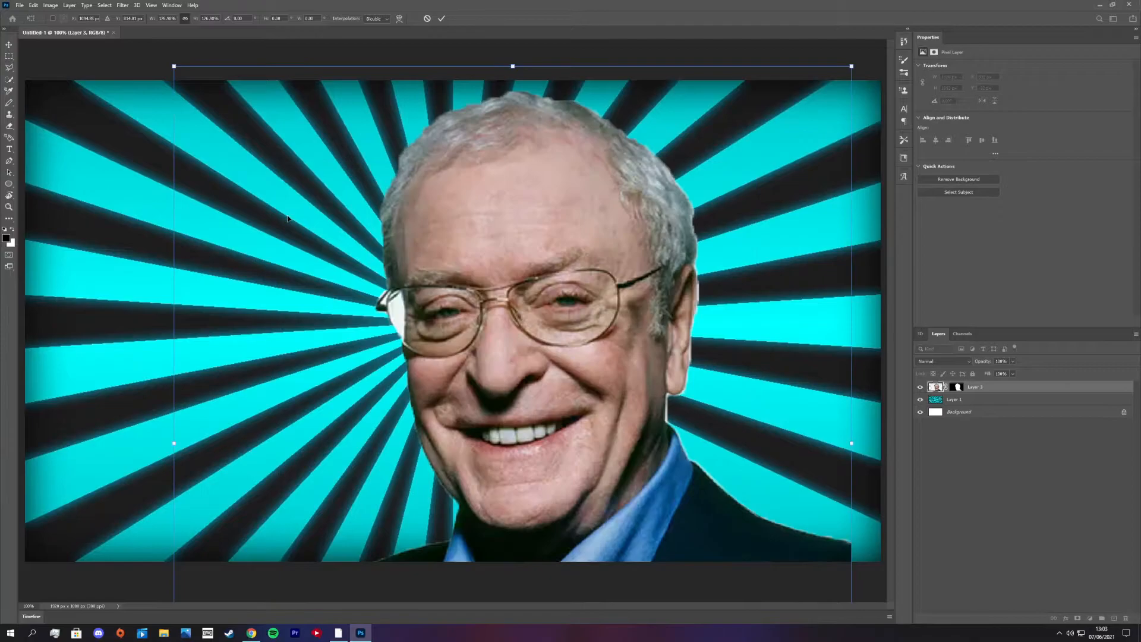
key("ctrl+plus")
key("ctrl+plus")
key("ctrl+plus")
key("ctrl+plus")
key("ctrl+plus")
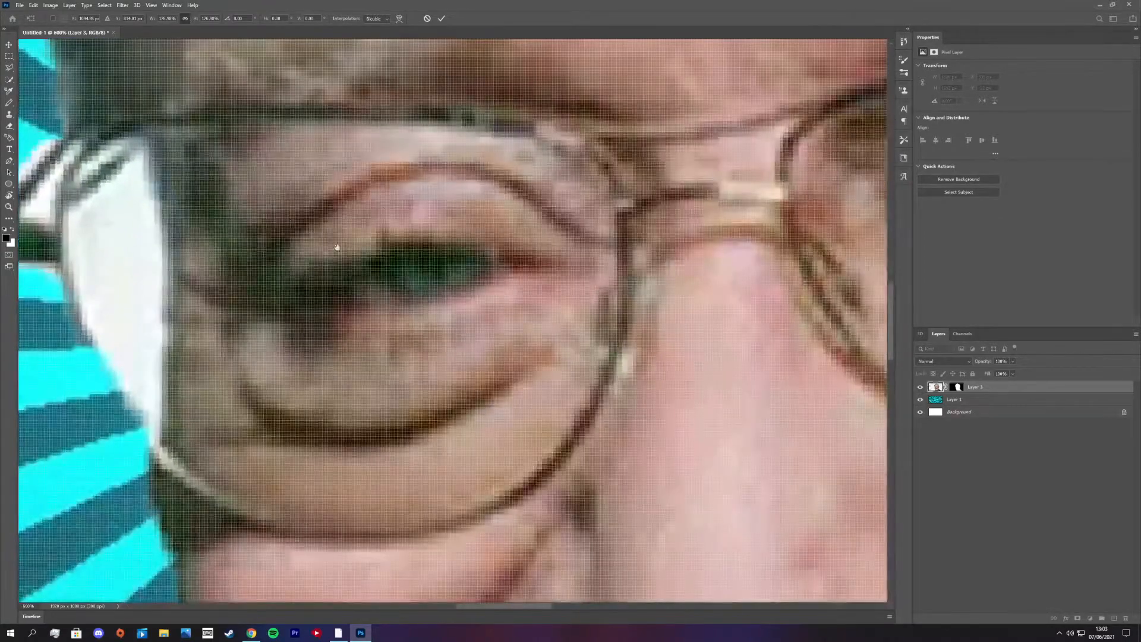
left_click_drag(336, 246, 573, 242)
key("Return")
- Erase the leftover white areas inside the edge of the man's glasses, using a smaller eraser for the narrow gaps
key("e")
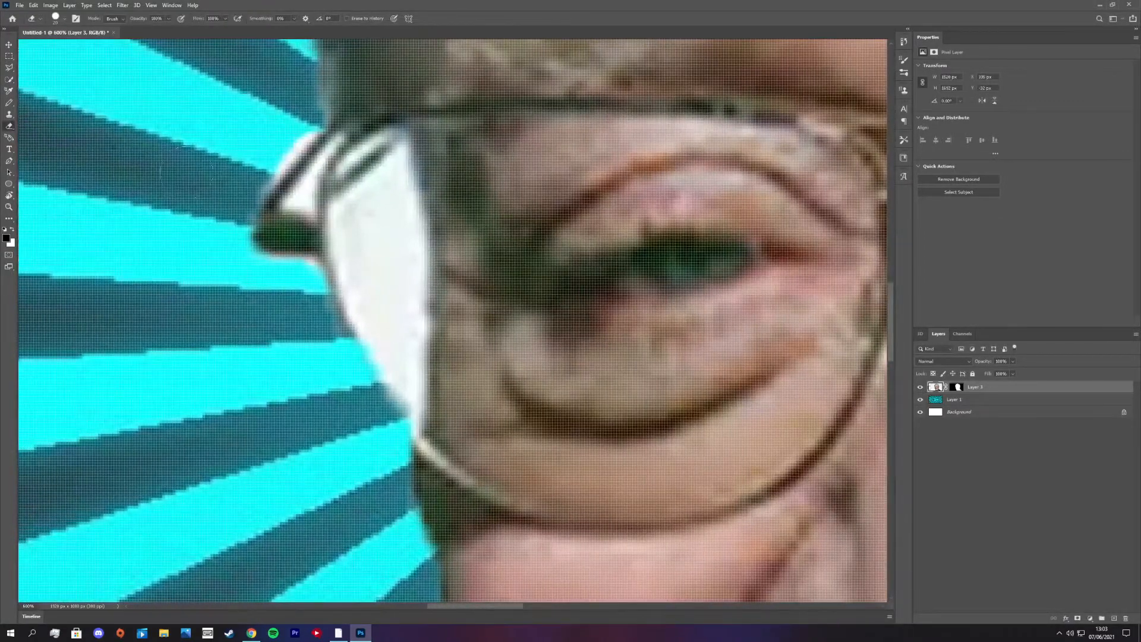
mouse_move(376, 208)
left_mouse_down()
mouse_move(381, 223)
mouse_move(383, 196)
mouse_move(397, 336)
mouse_move(373, 214)
left_mouse_up()
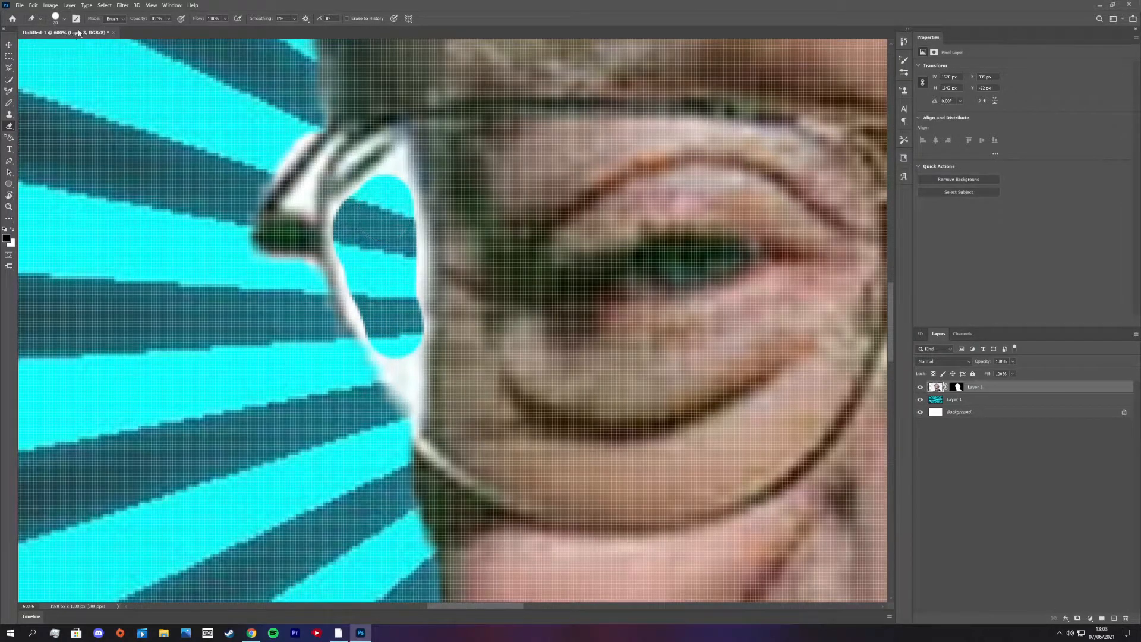
left_click(65, 18)
mouse_move(381, 214)
left_mouse_down()
mouse_move(396, 163)
mouse_move(419, 402)
left_mouse_up()
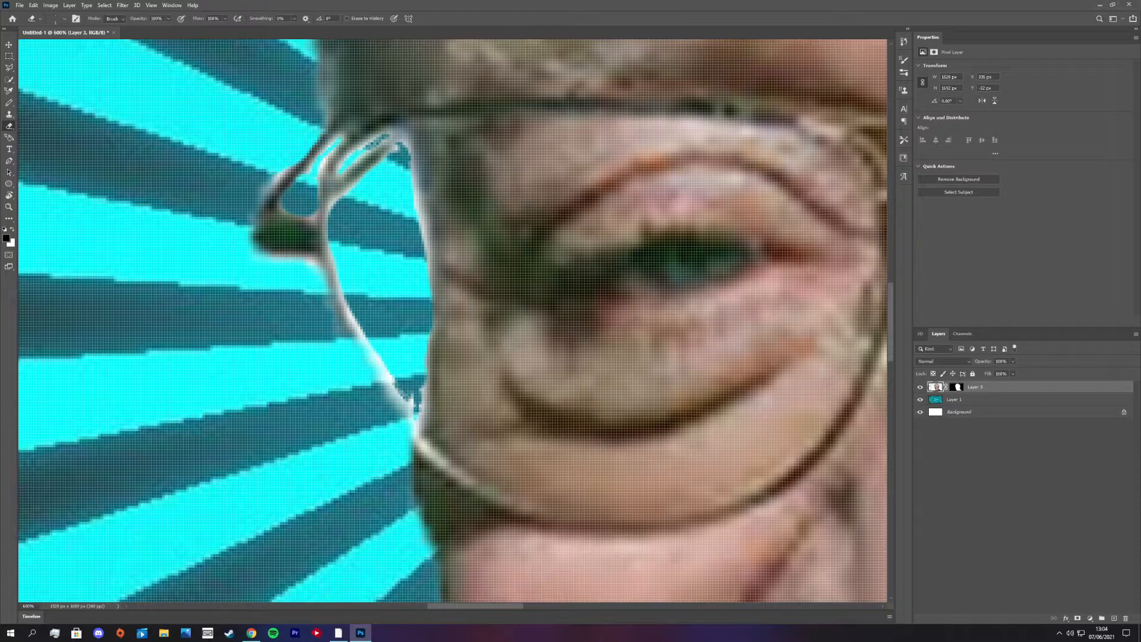
scroll(414, 350, "down", 9)
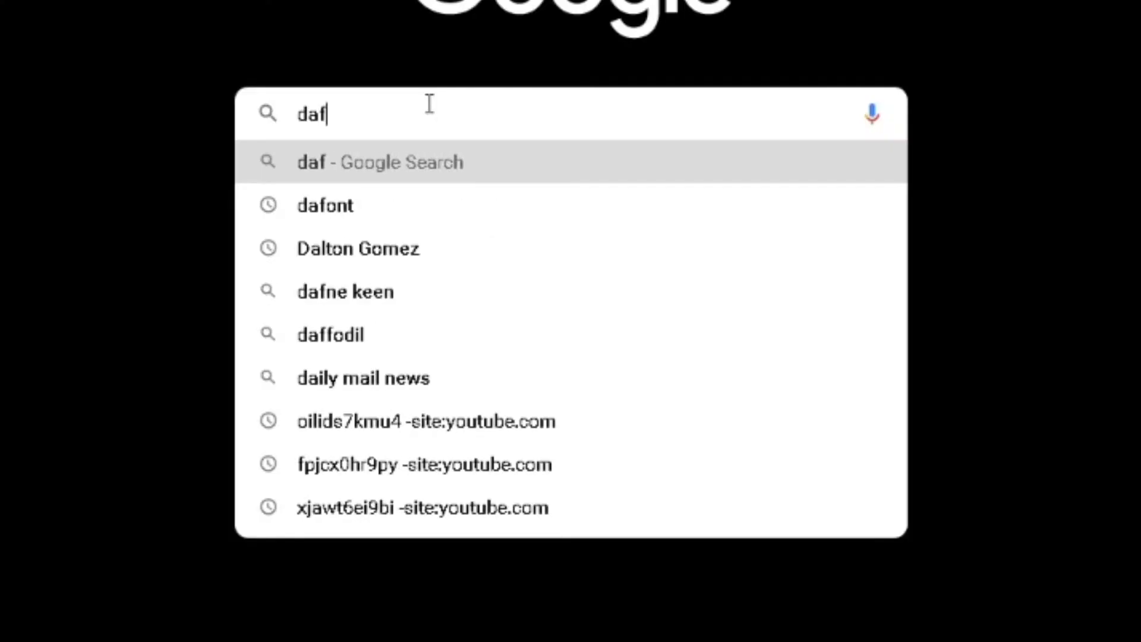
- Switch to Chrome, search the web for DaFont and open dafont.com
type("ont")
key("Return")
left_click(102, 134)
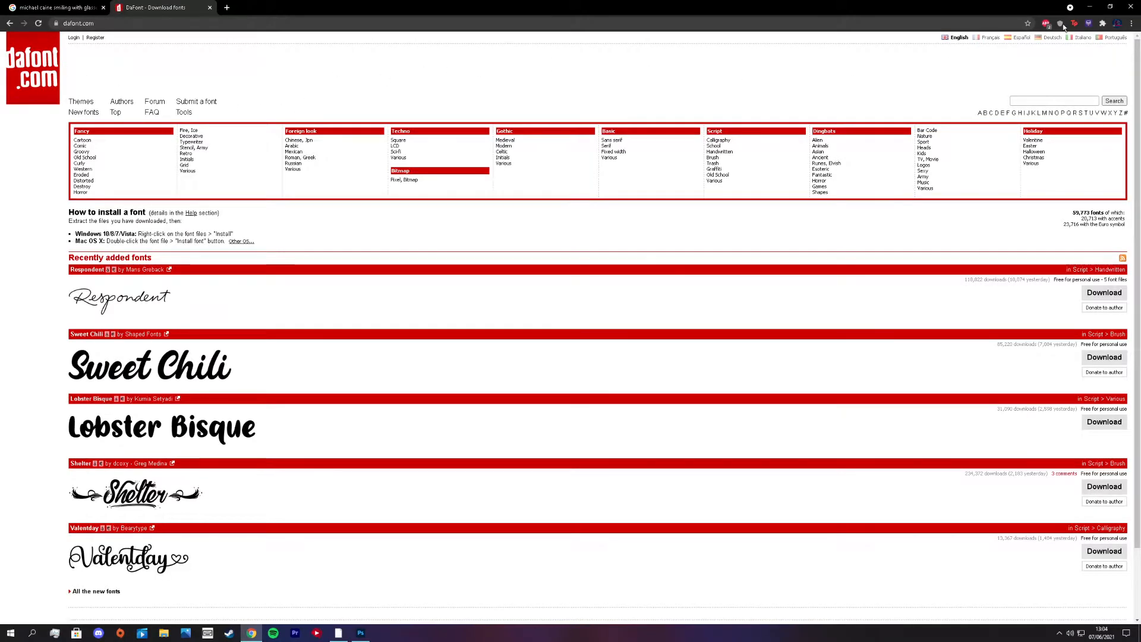
- Search DaFont for "mont" and download the Mont font by Fontfabric
left_click(1059, 98)
type("mont")
key("Return")
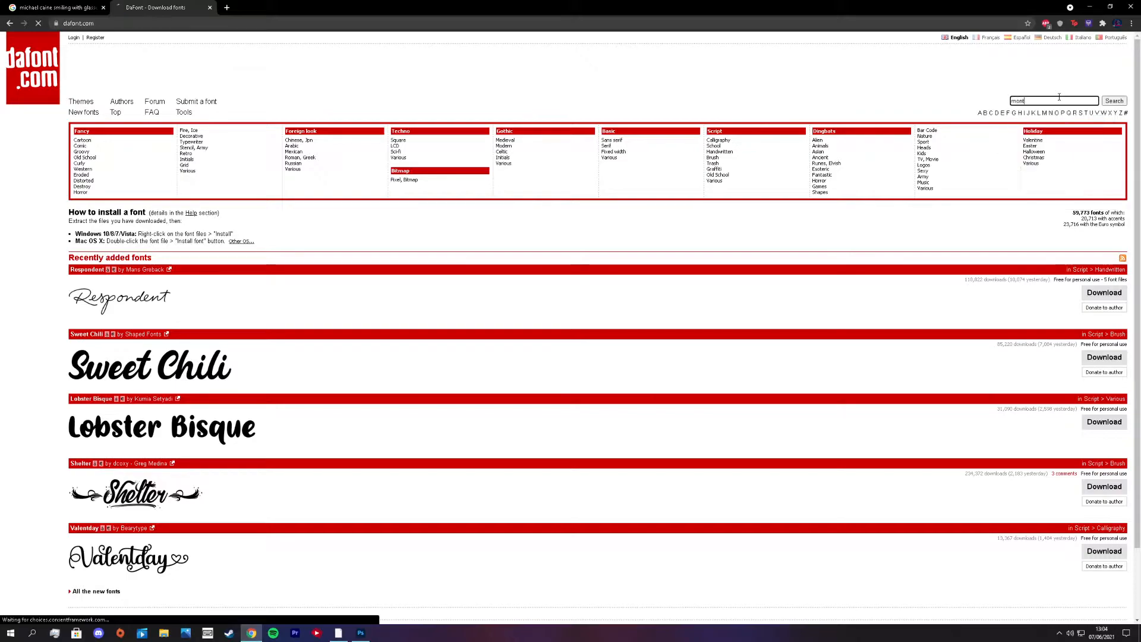
scroll(172, 254, "down", 4)
left_click(1104, 247)
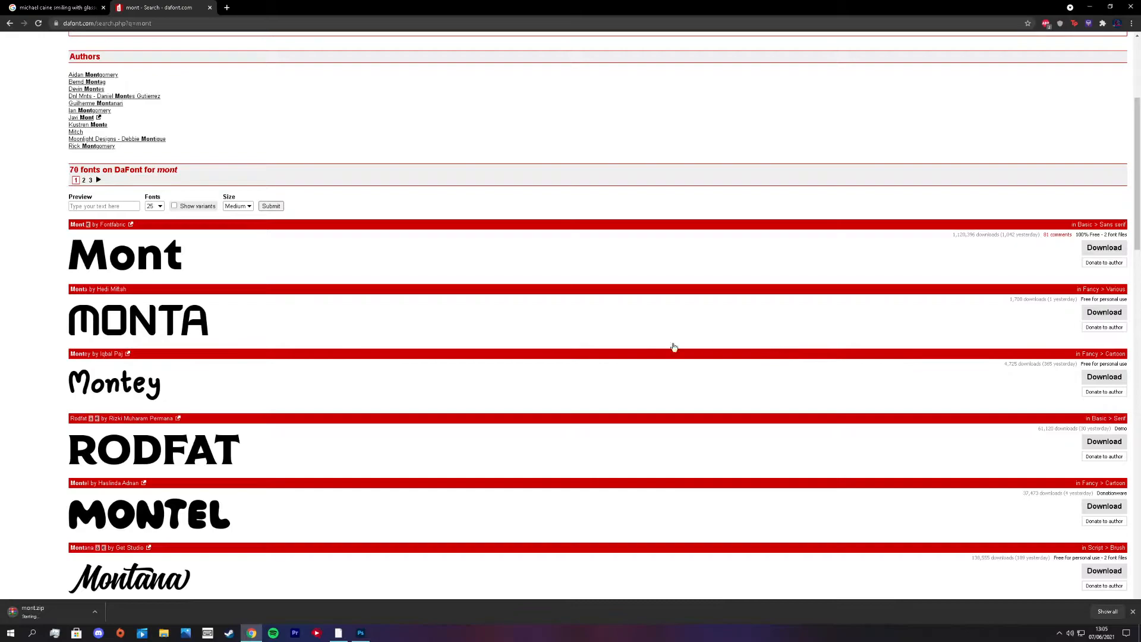
- Open the downloaded mont.zip archive in WinRAR, select the Mont Heavy font file and dismiss the licence reminder
left_click(96, 612)
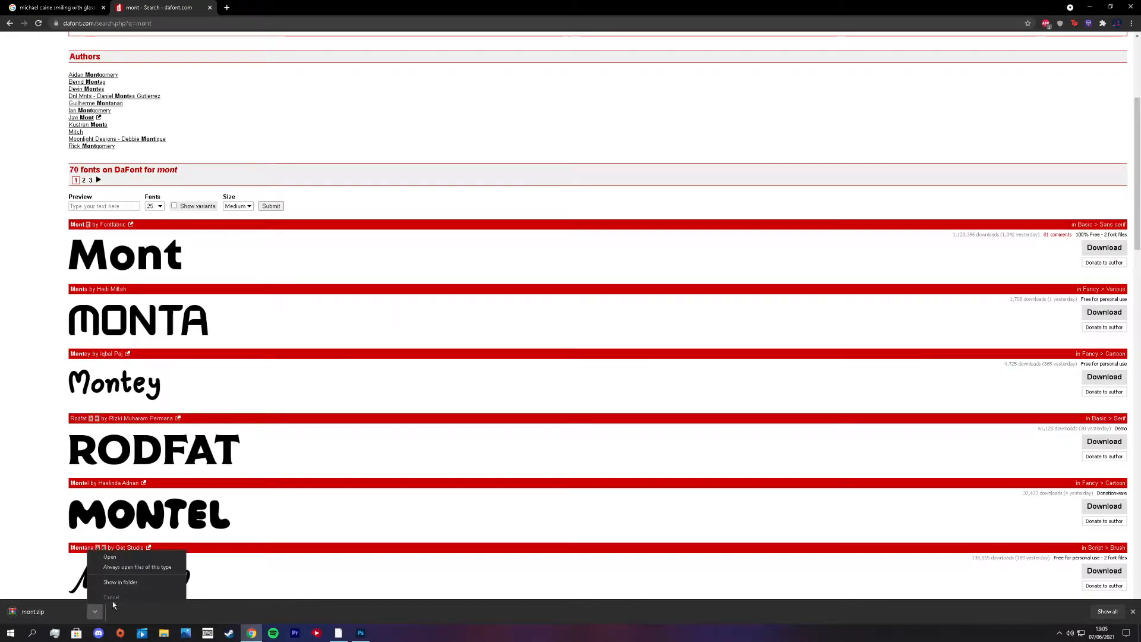
left_click(110, 562)
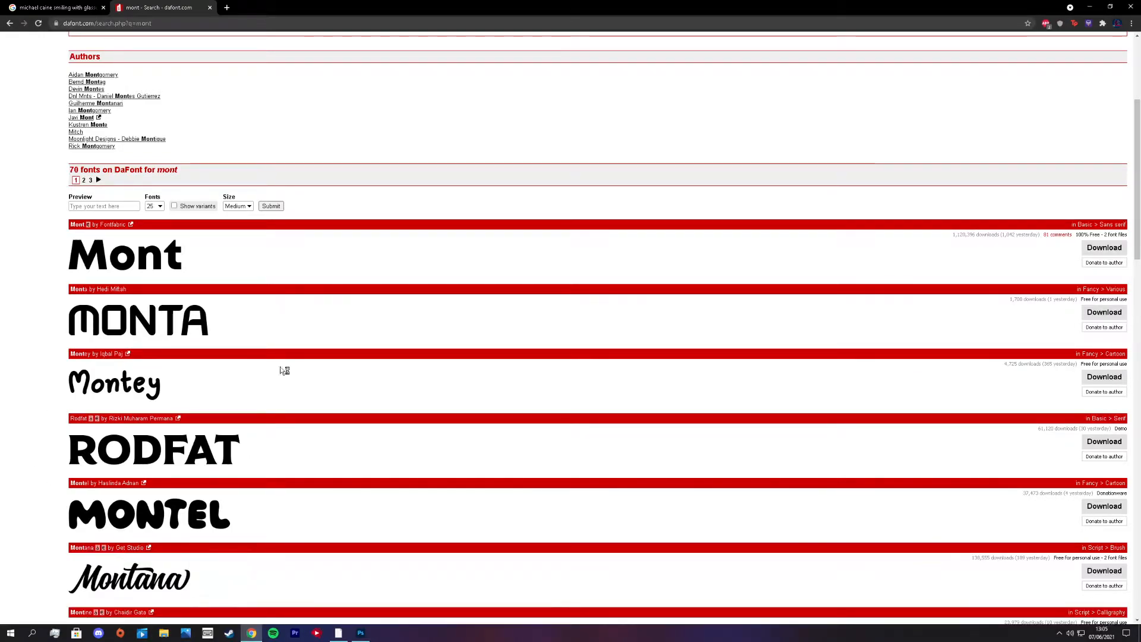
left_click(102, 420)
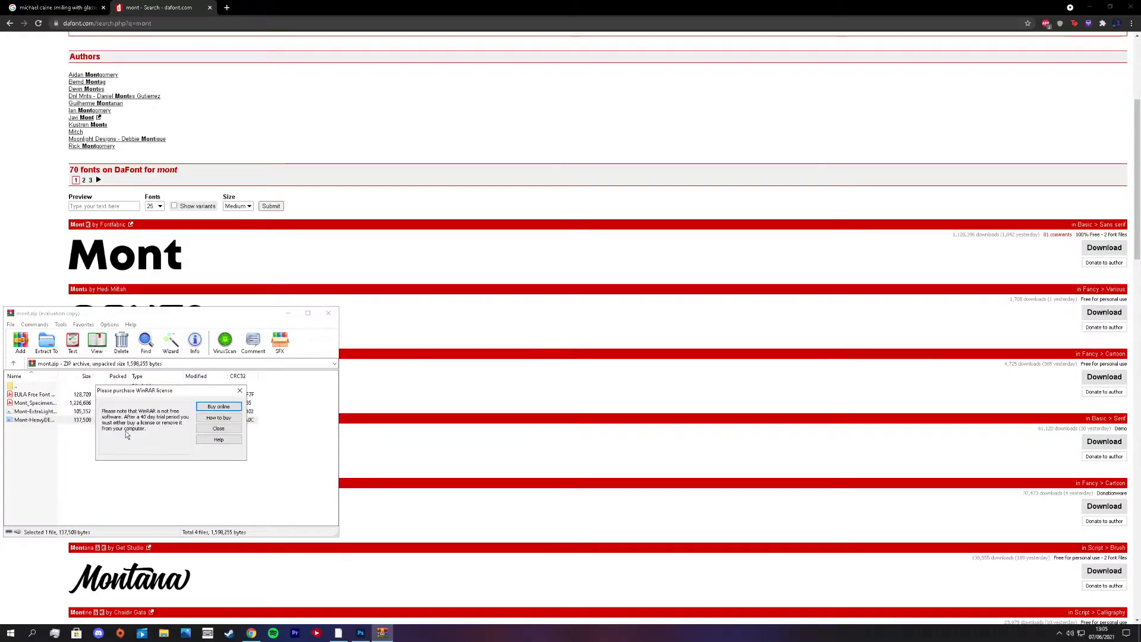
left_click(240, 391)
- Open the OpenType font file from the Mont archive and install it
left_click(161, 412)
left_click(146, 419)
left_click(126, 412)
left_click(112, 420)
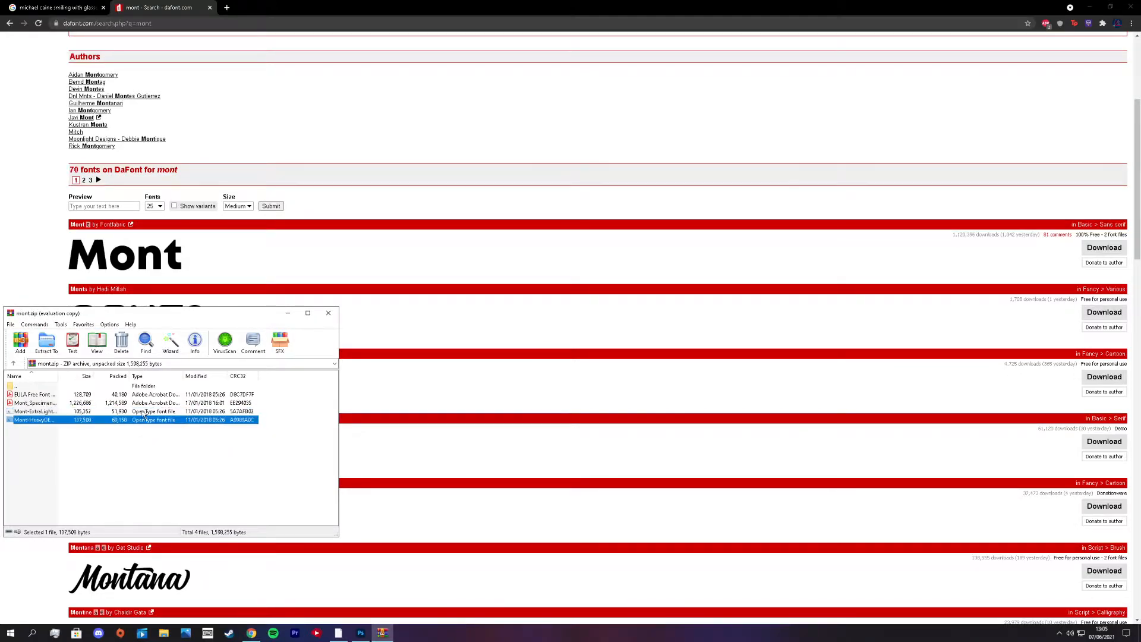
left_click(139, 414)
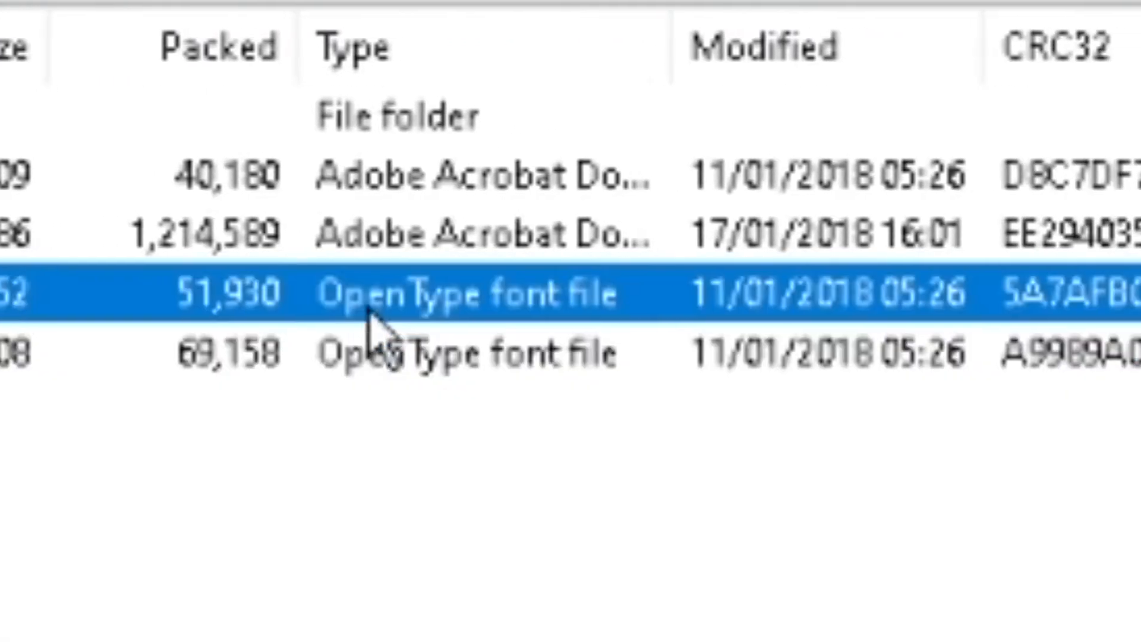
left_click(367, 342)
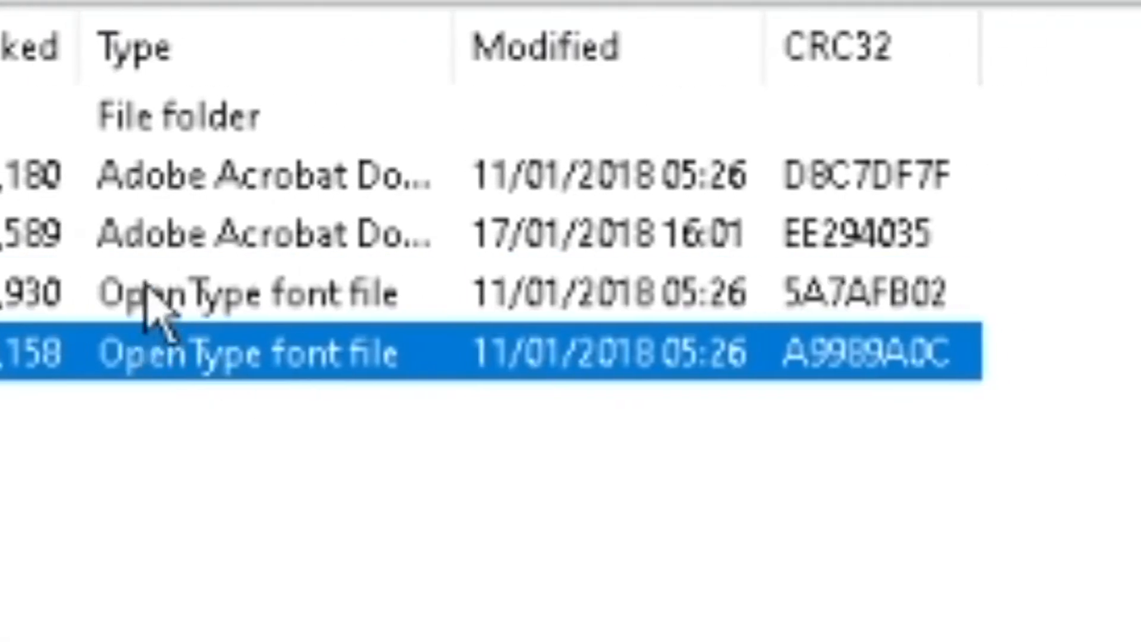
double_click(366, 291)
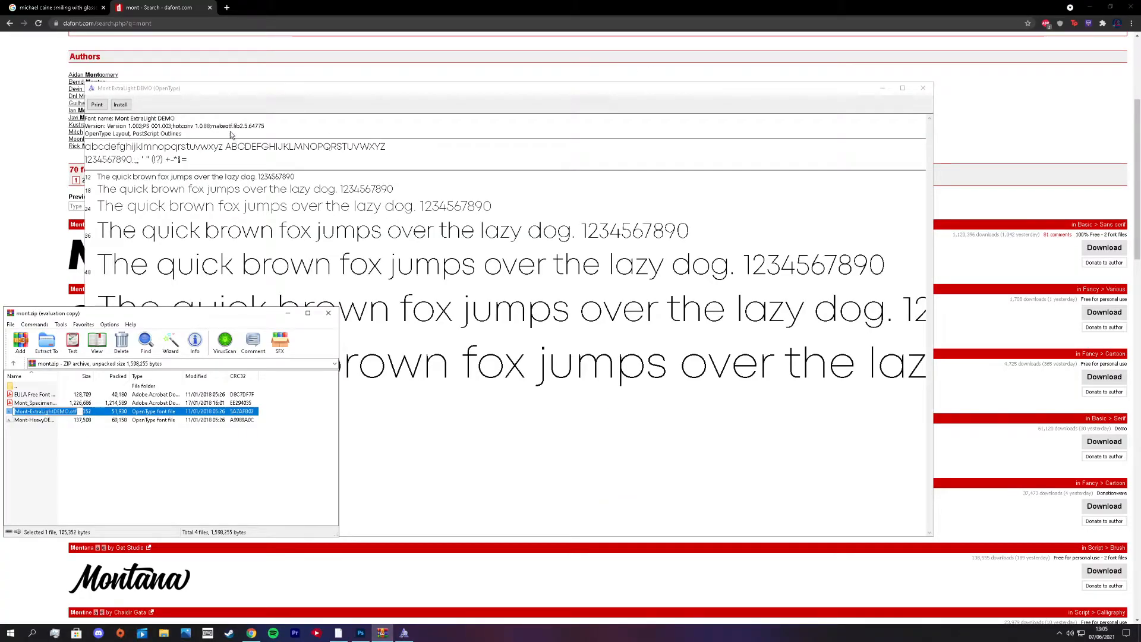
left_click(121, 105)
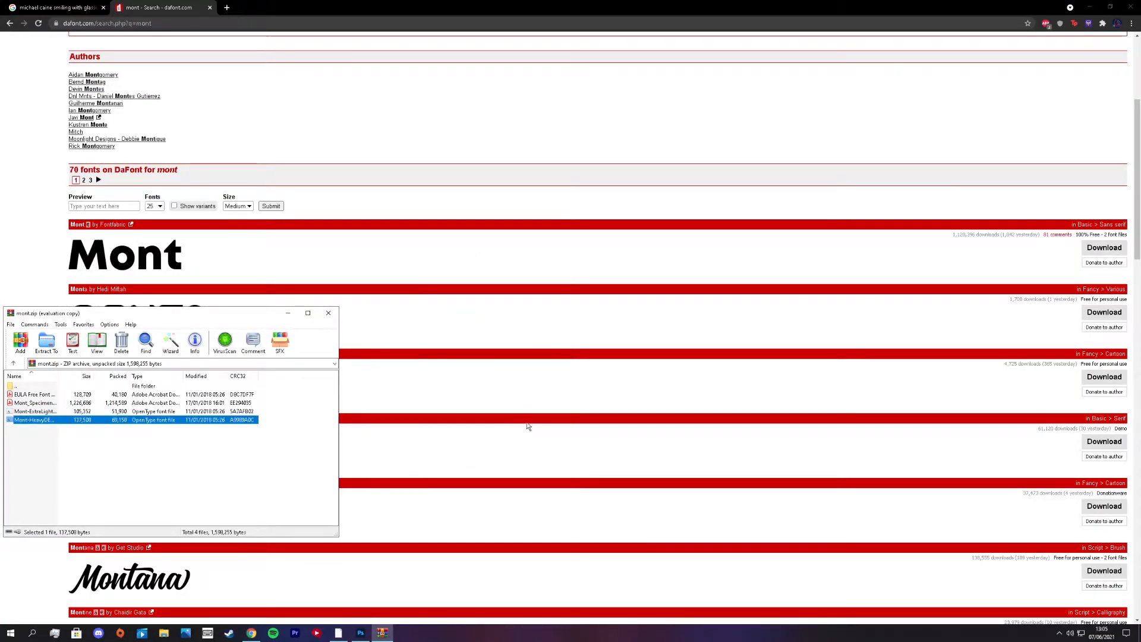
- Switch to Photoshop and dismiss the eraser error
left_click(360, 633)
left_click(464, 462)
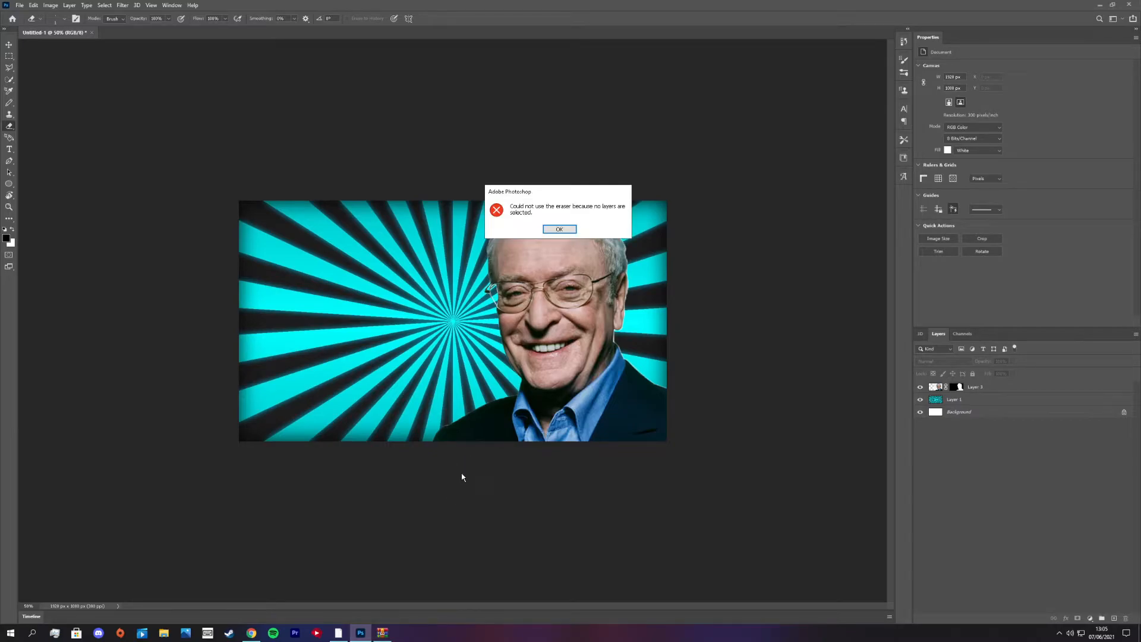
left_click(559, 230)
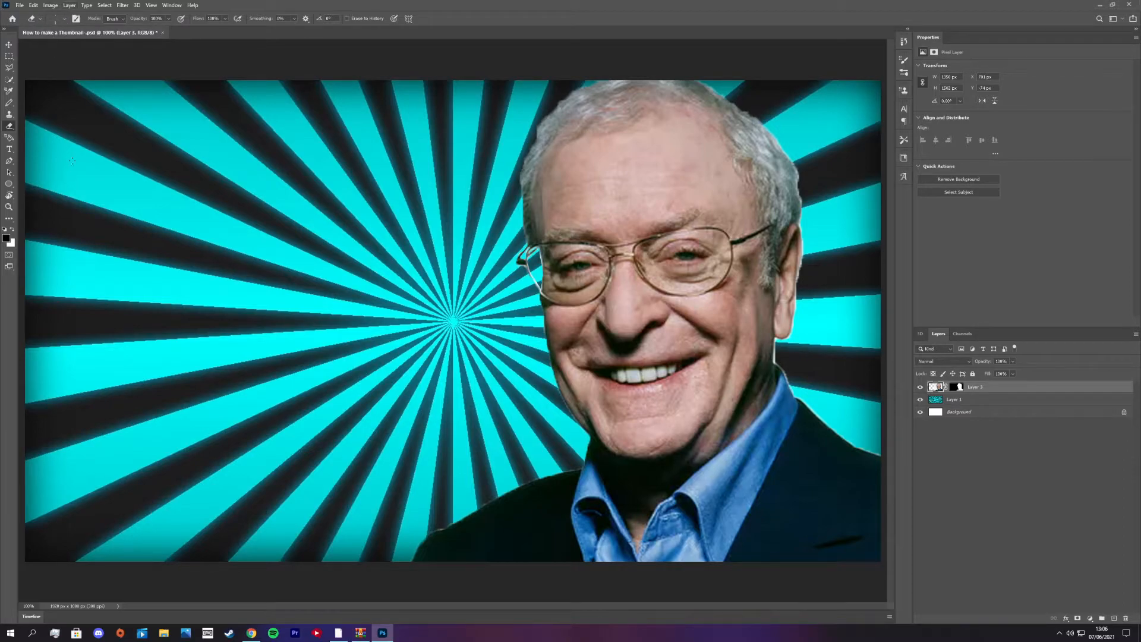
- Draw a text box about 950 px wide and 296 px high at the canvas's upper left and set its font to Mont Heavy DEMO
key("t")
mouse_move(82, 114)
left_mouse_down()
mouse_move(243, 229)
mouse_move(316, 245)
left_mouse_up()
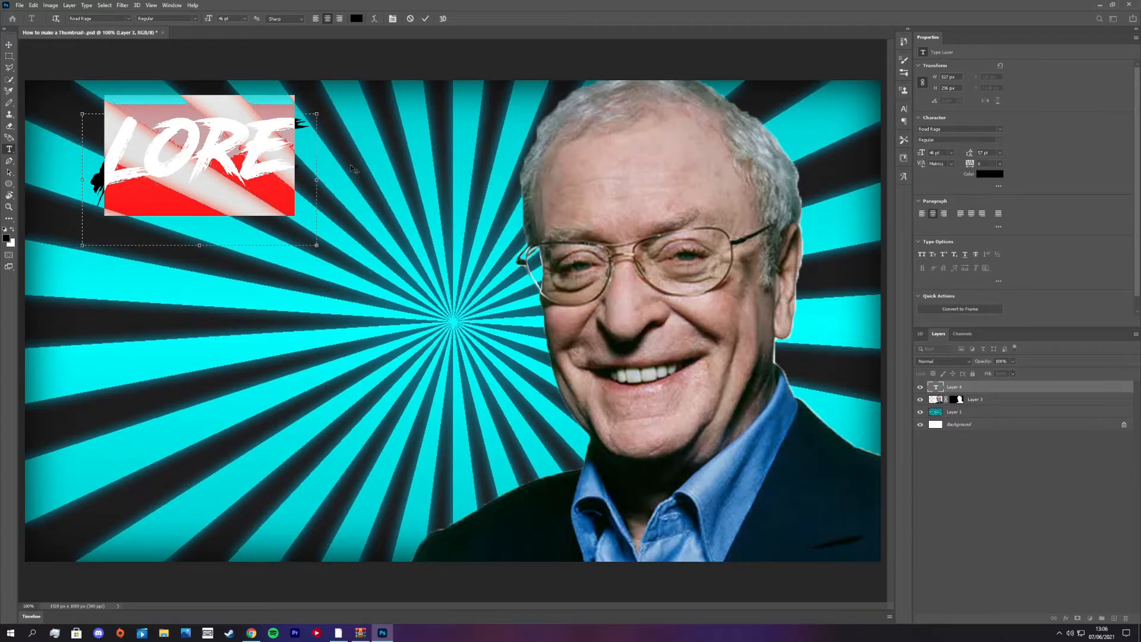
left_click_drag(317, 179, 506, 178)
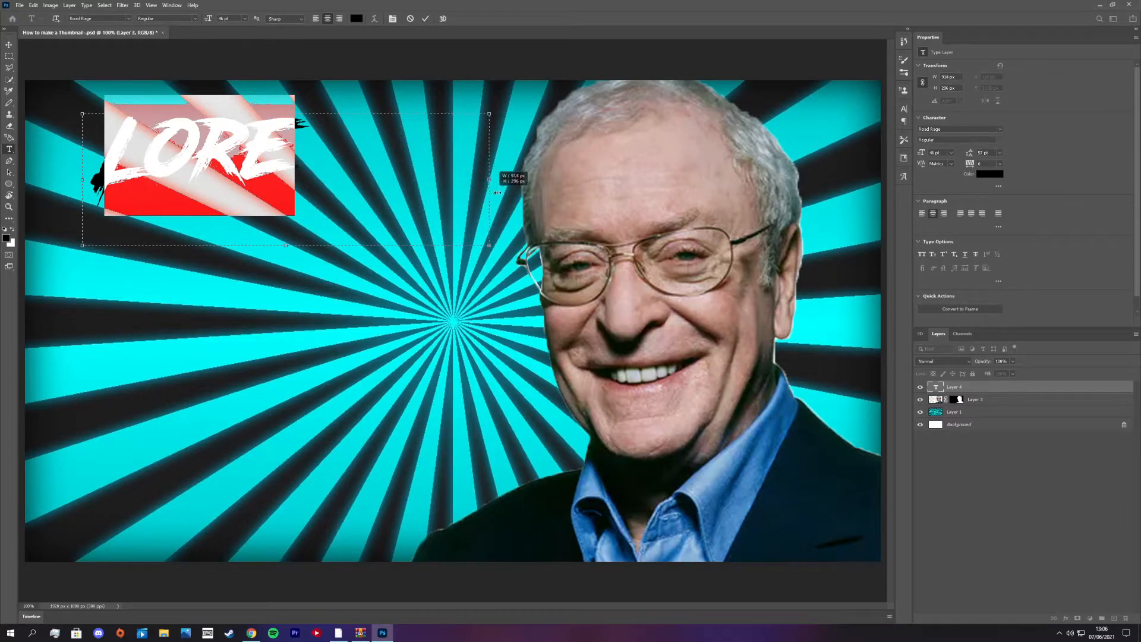
left_click(972, 130)
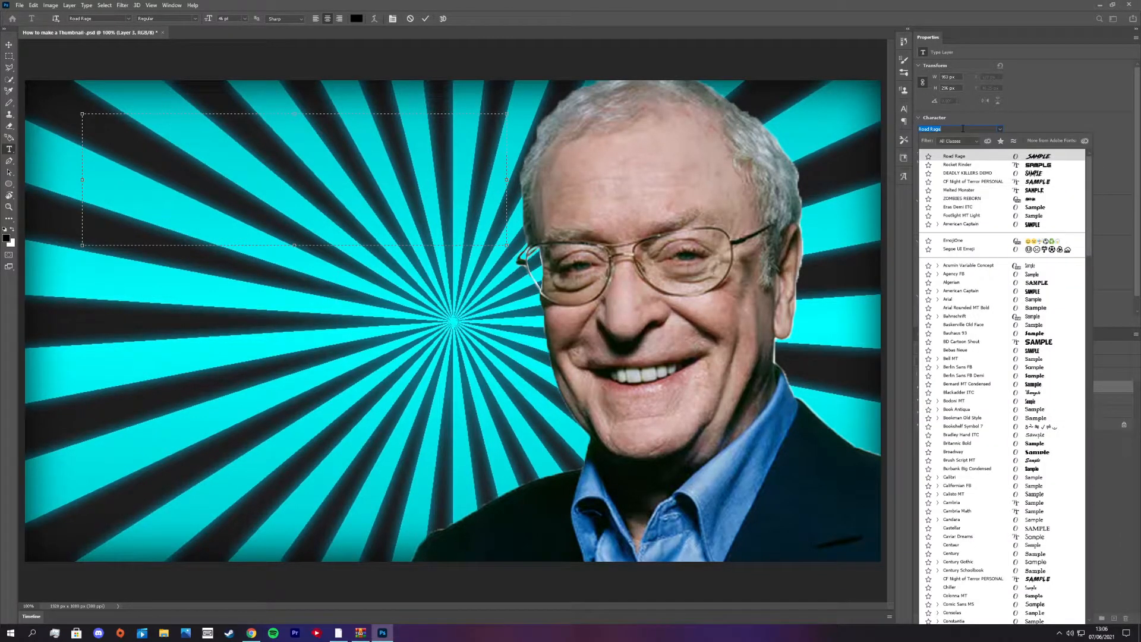
type("Mont")
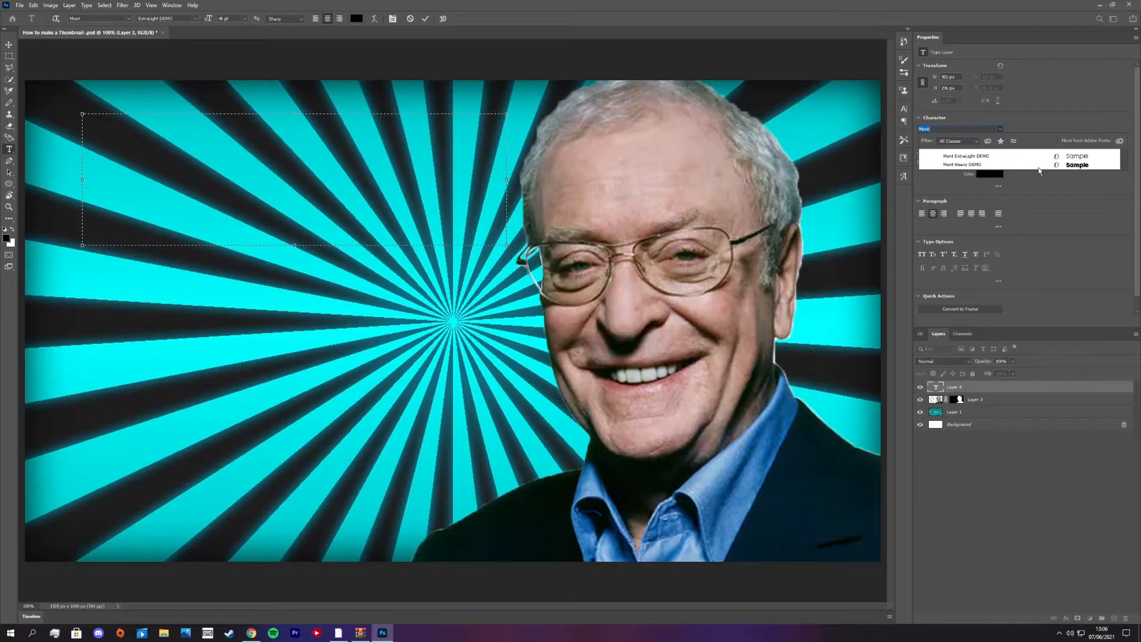
- Enter the title "How To Make an EPIC Thumbnail" in the text box
type("How To Make an Epic Thu")
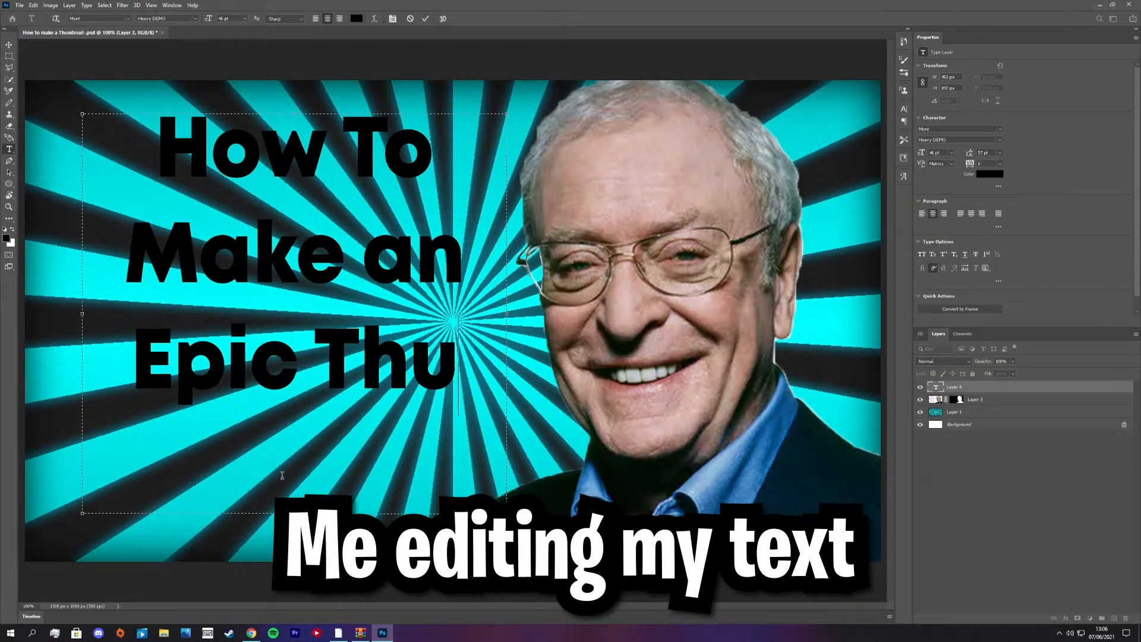
key("BackSpace")
key("BackSpace")
key("BackSpace")
key("BackSpace")
key("BackSpace")
key("BackSpace")
key("BackSpace")
type("PIC")
key("BackSpace")
type("c")
key("BackSpace")
type("C tHUMNAIL")
key("BackSpace")
key("BackSpace")
key("BackSpace")
key("BackSpace")
key("BackSpace")
key("BackSpace")
key("BackSpace")
key("BackSpace")
key("BackSpace")
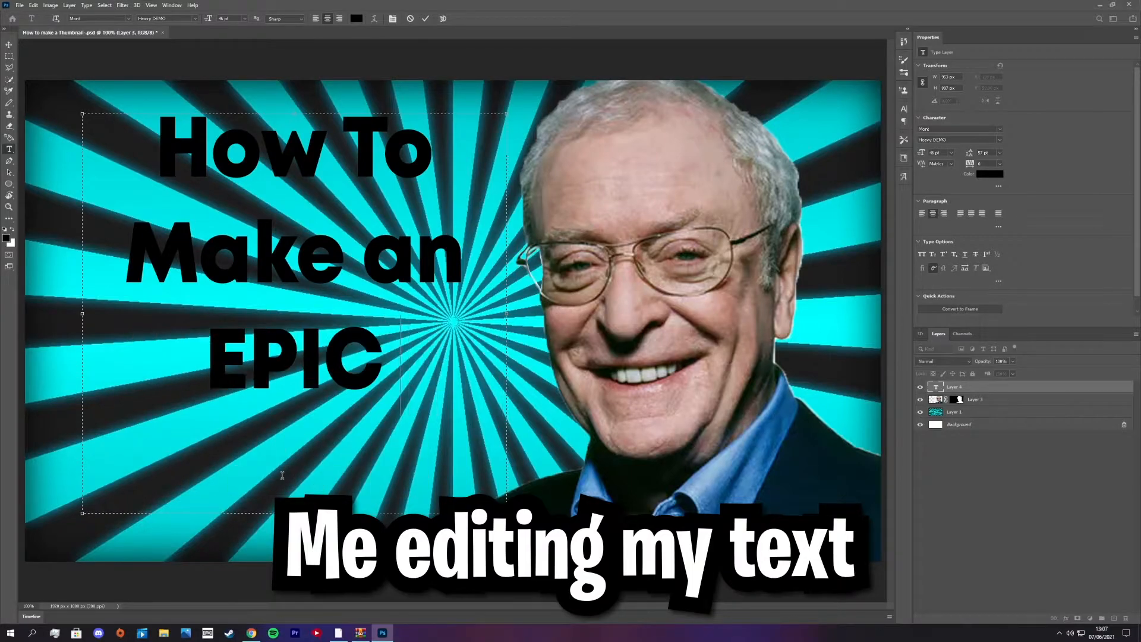
type("Thumbnail")
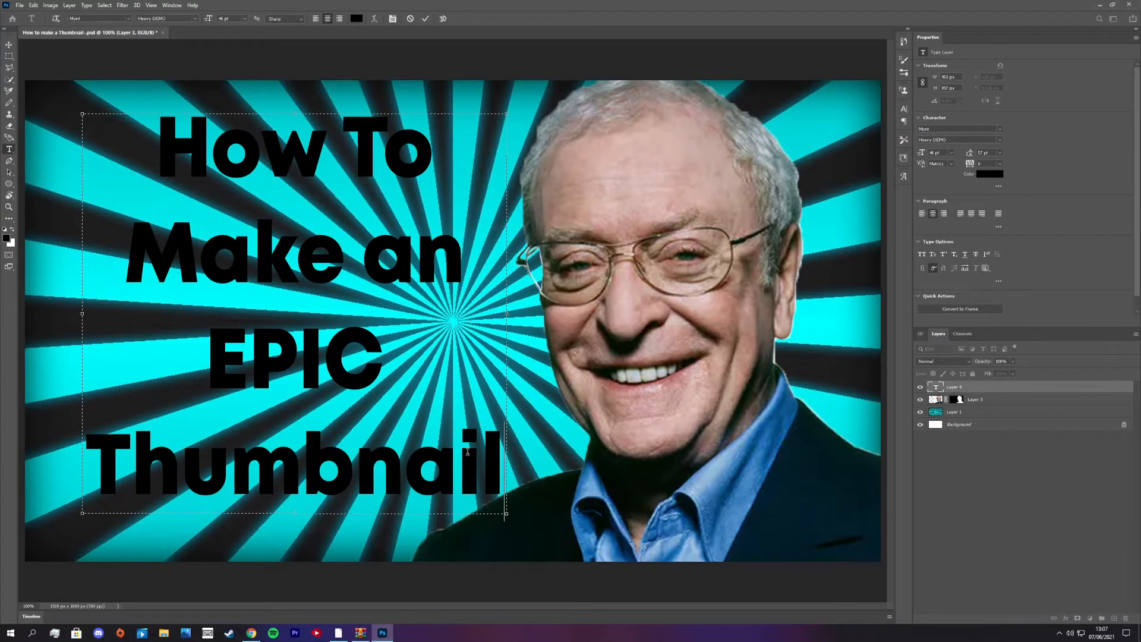
- Try a white outside stroke and a drop shadow on the title in its layer style settings
left_click_drag(492, 472, 158, 168)
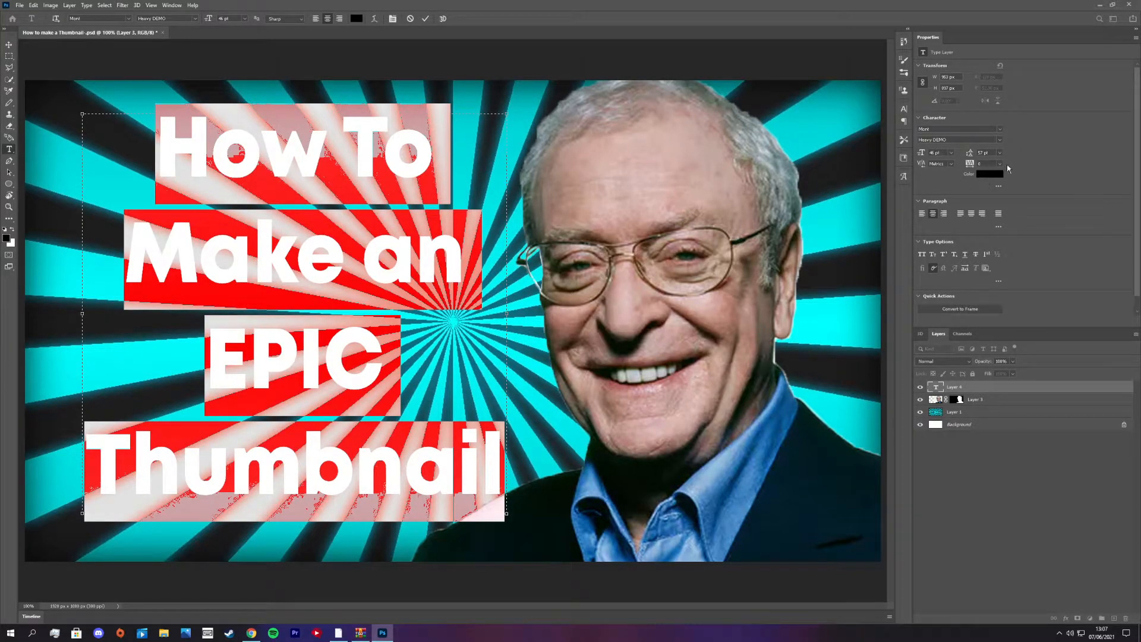
double_click(1055, 389)
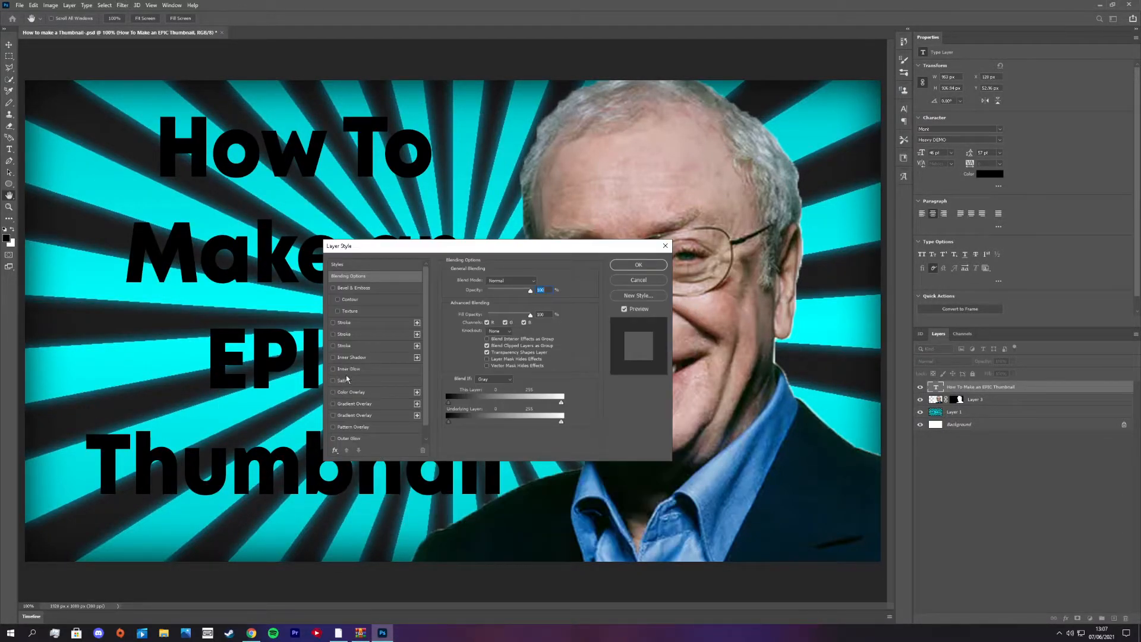
left_click(332, 323)
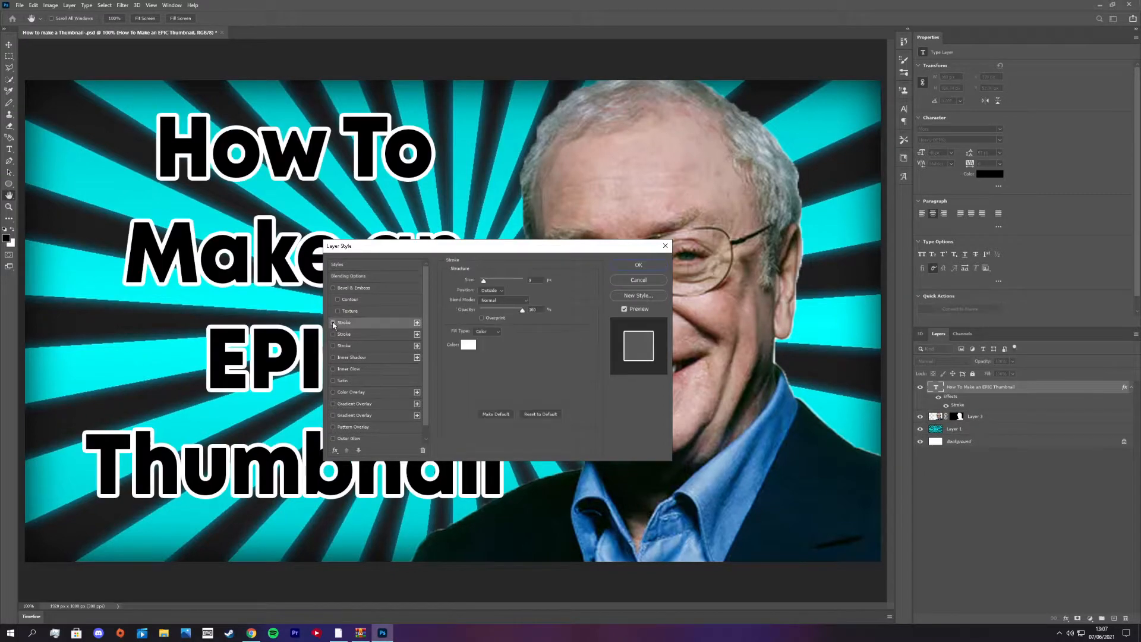
scroll(334, 432, "down", 1)
left_click(334, 438)
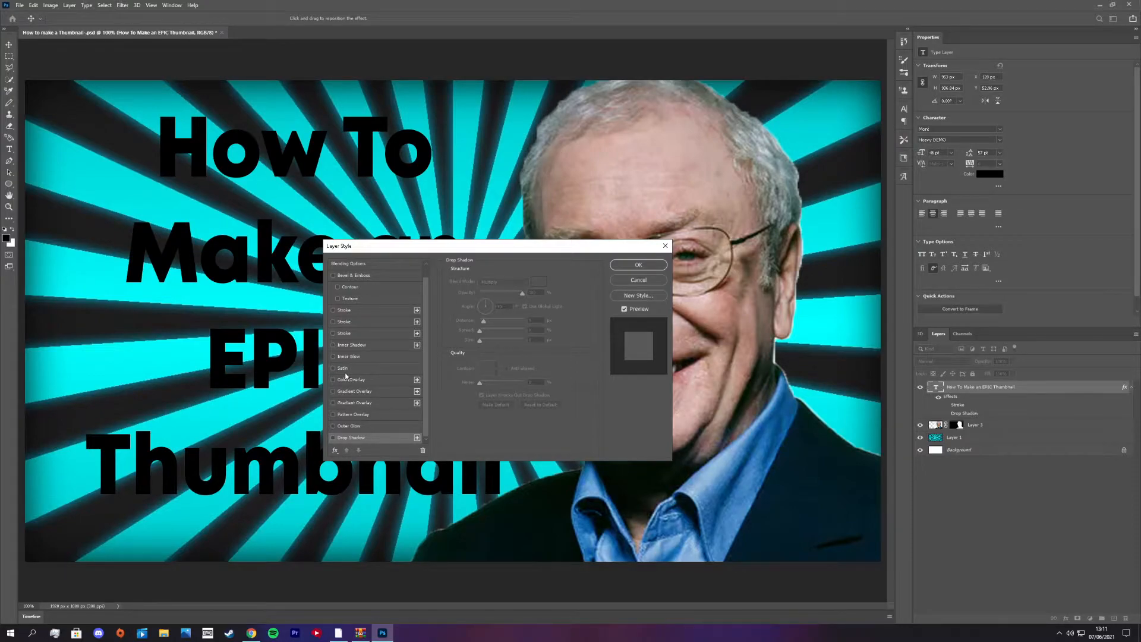
- Apply a Gradient Overlay to the title using the yellow-to-orange gradient preset
left_click(356, 387)
left_click(527, 301)
scroll(505, 336, "down", 5)
left_click(459, 362)
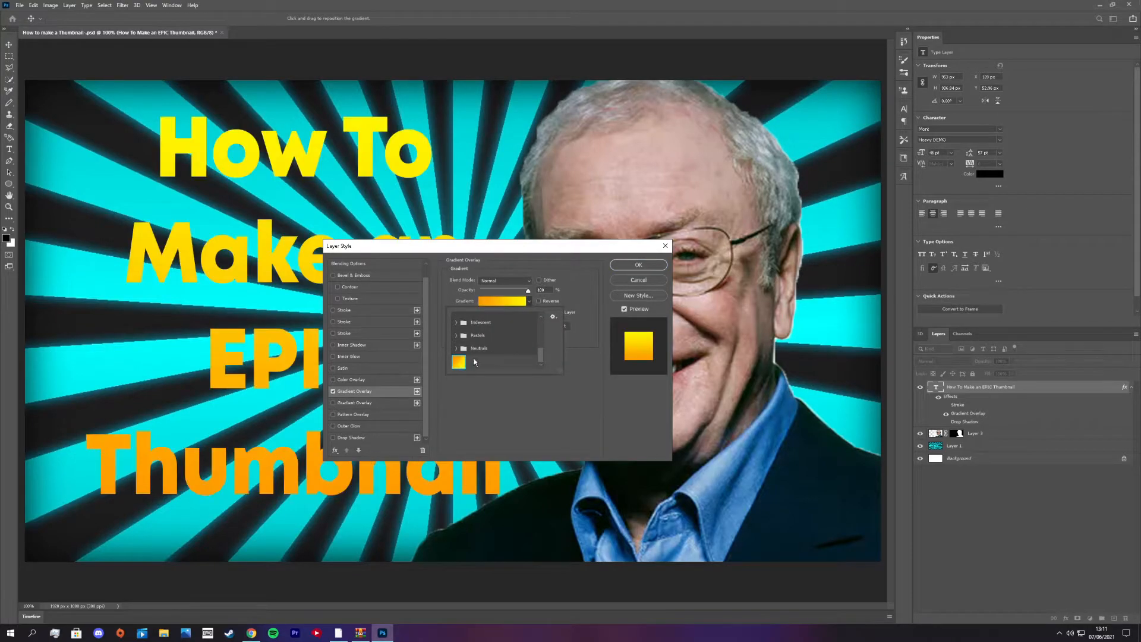
left_click(643, 265)
- Add a Drop Shadow effect to the title layer
double_click(1024, 387)
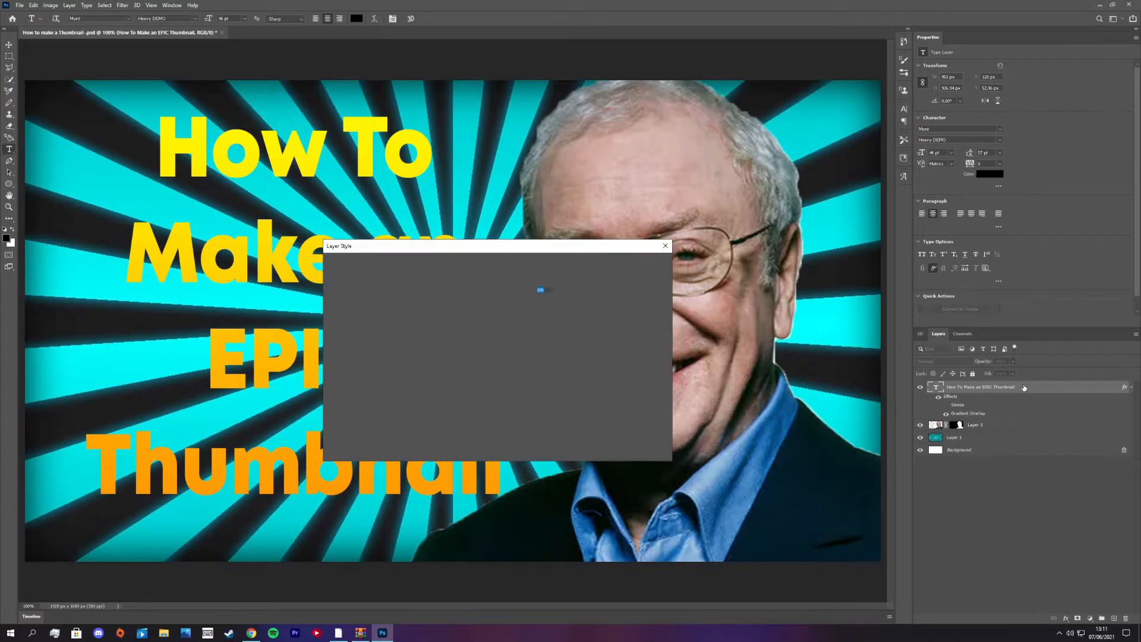
scroll(353, 421, "down", 1)
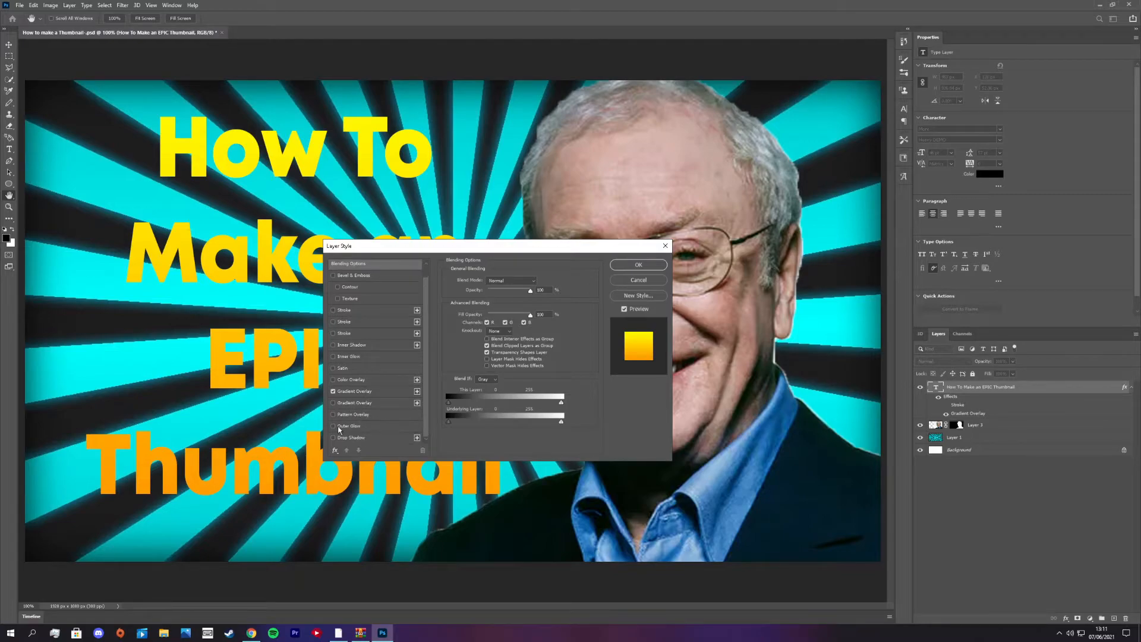
left_click(334, 438)
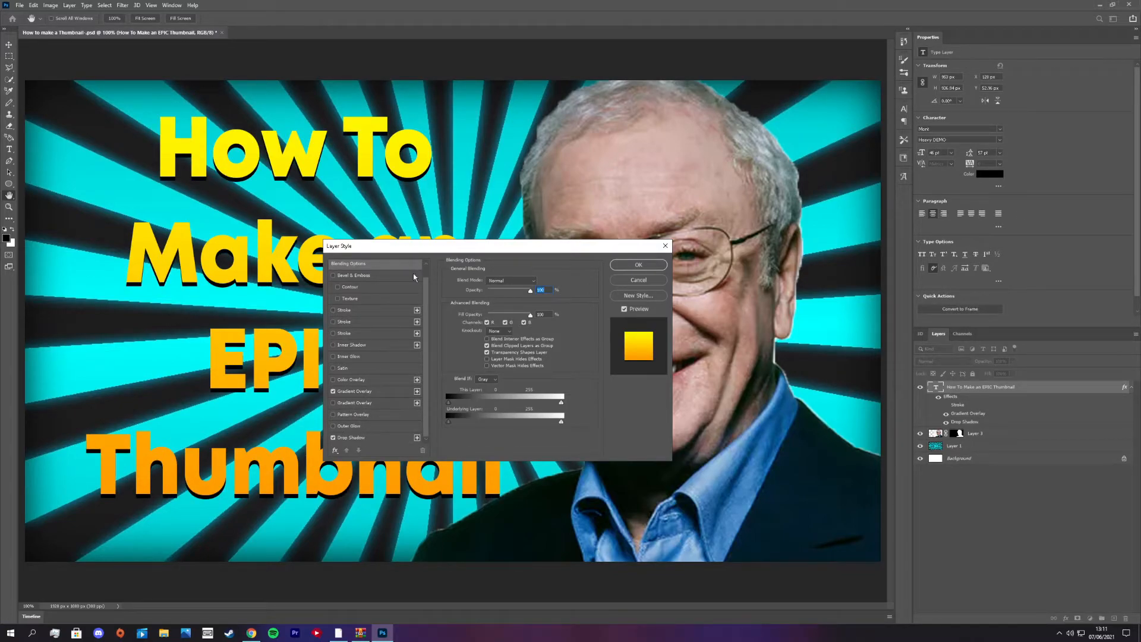
left_click(644, 266)
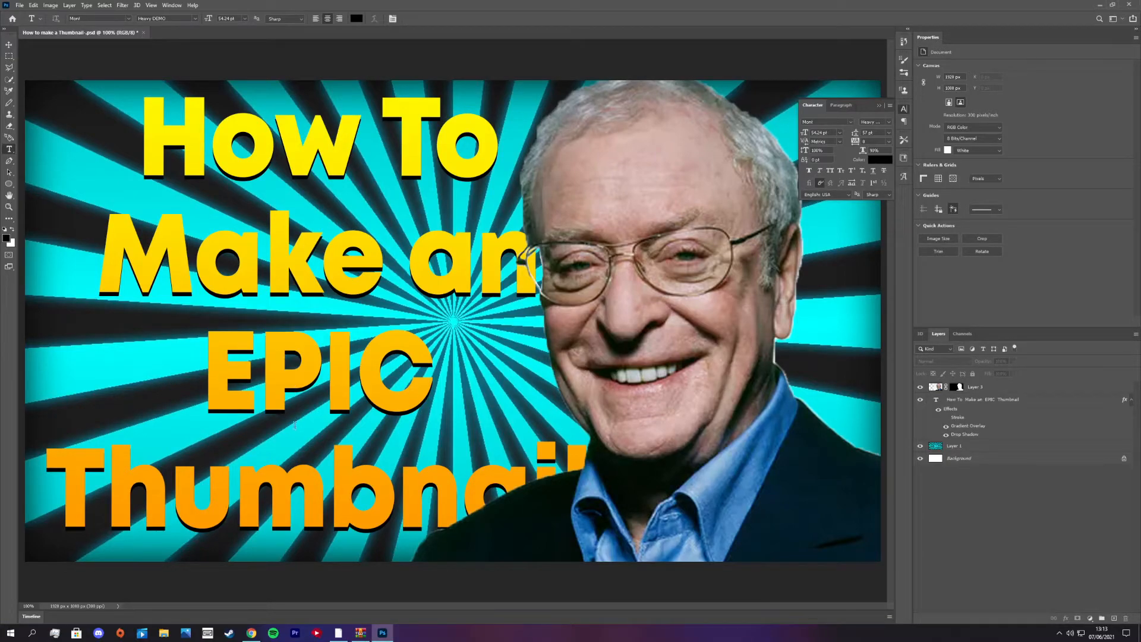
- Copy the OK-gesture hand image from the web, paste it into the thumbnail and mask out everything but the hand
right_click(1008, 216)
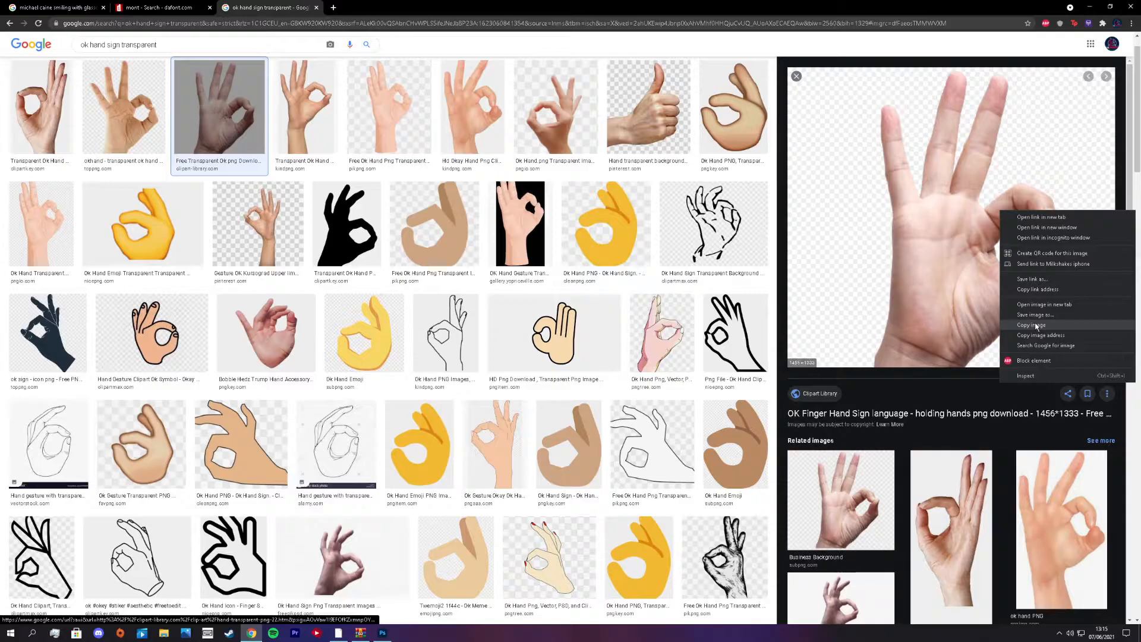
left_click(1044, 331)
left_click(382, 632)
key("ctrl+v")
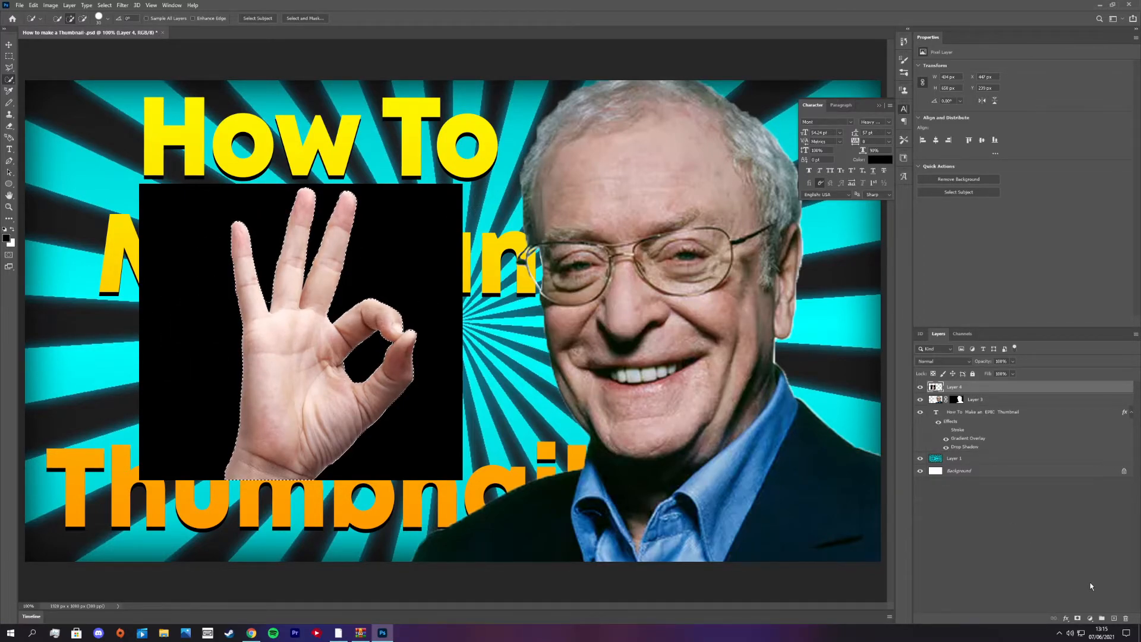
left_click(1077, 619)
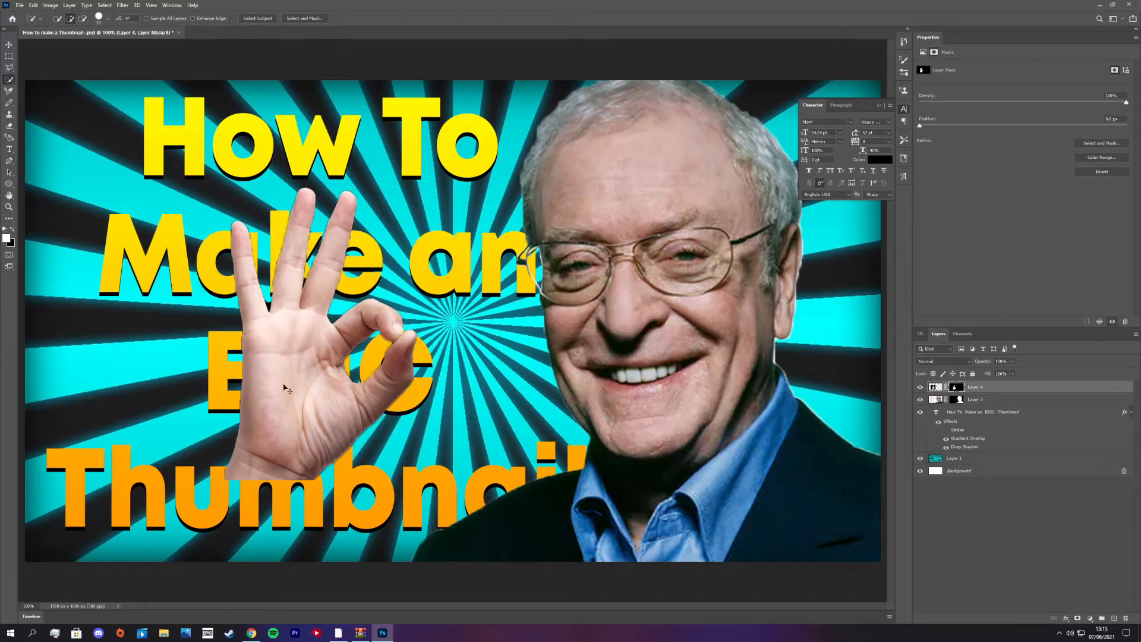
- Resize the eraser and erase the dark fringe around the little finger's tip on the hand's mask
key("ctrl+plus")
key("ctrl+plus")
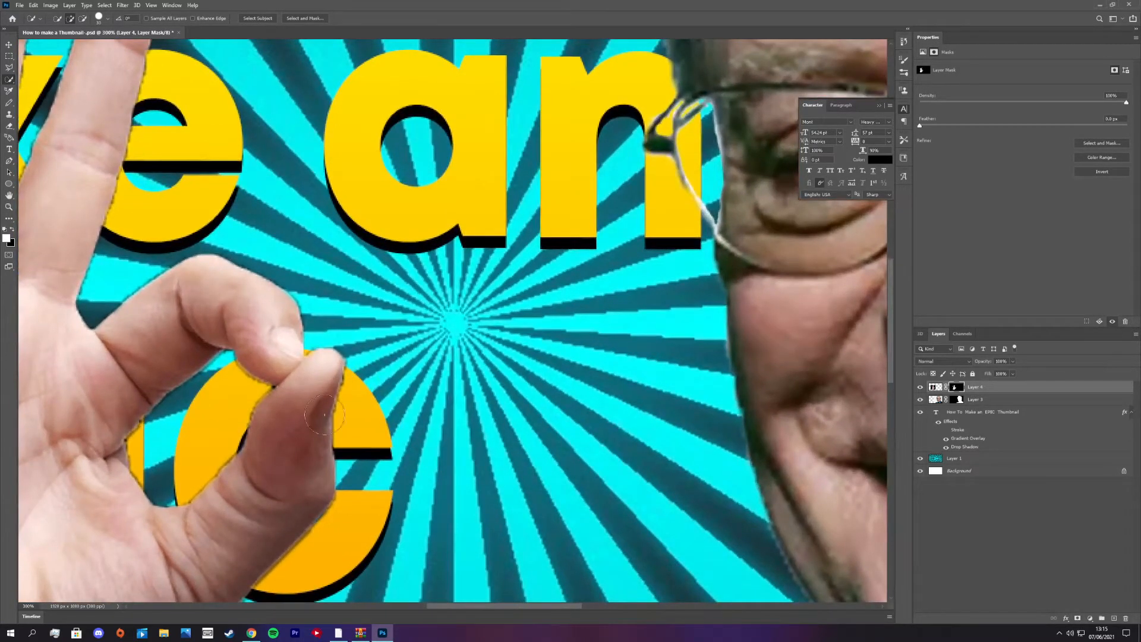
left_click_drag(167, 217, 420, 272)
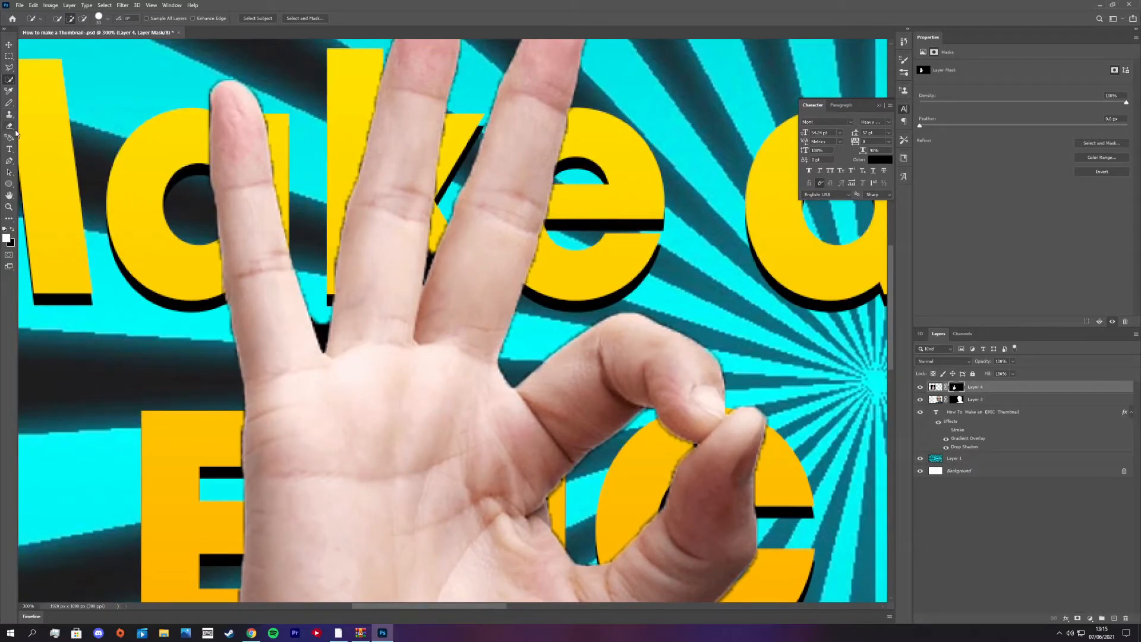
left_click(9, 126)
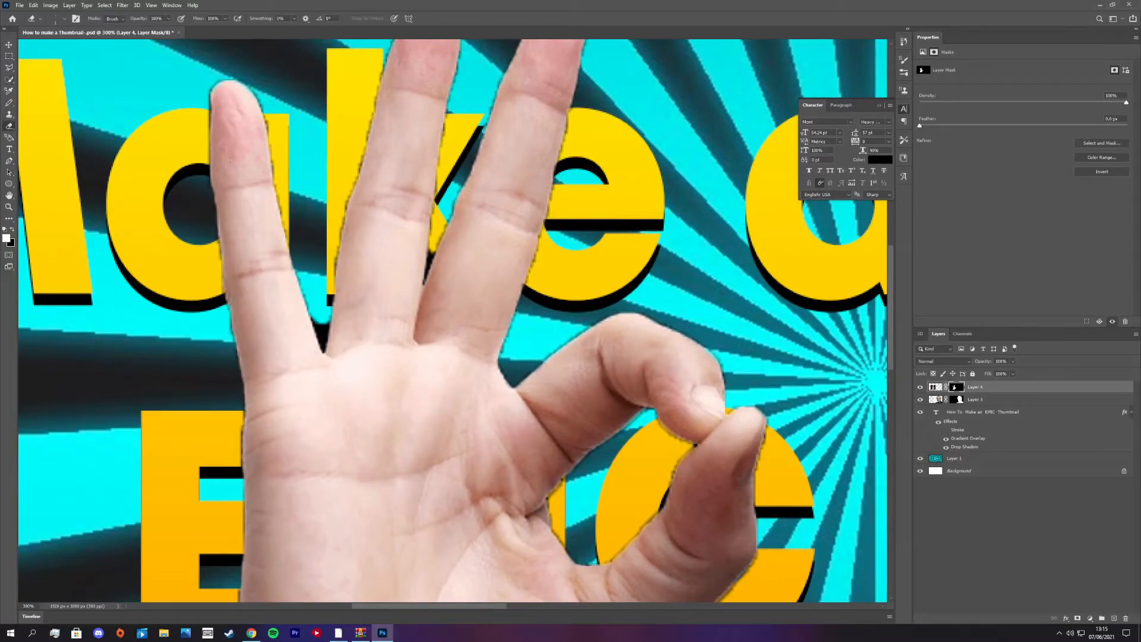
left_click(64, 18)
left_click_drag(51, 47, 53, 49)
left_click_drag(212, 170, 267, 140)
- Erase the leftover dark edge in the narrow gap between the ring and middle fingers with a finer eraser
scroll(356, 237, "up", 3)
left_click_drag(438, 338, 424, 380)
scroll(446, 429, "up", 6)
left_click(64, 18)
left_click_drag(53, 47, 53, 49)
left_click_drag(389, 170, 362, 253)
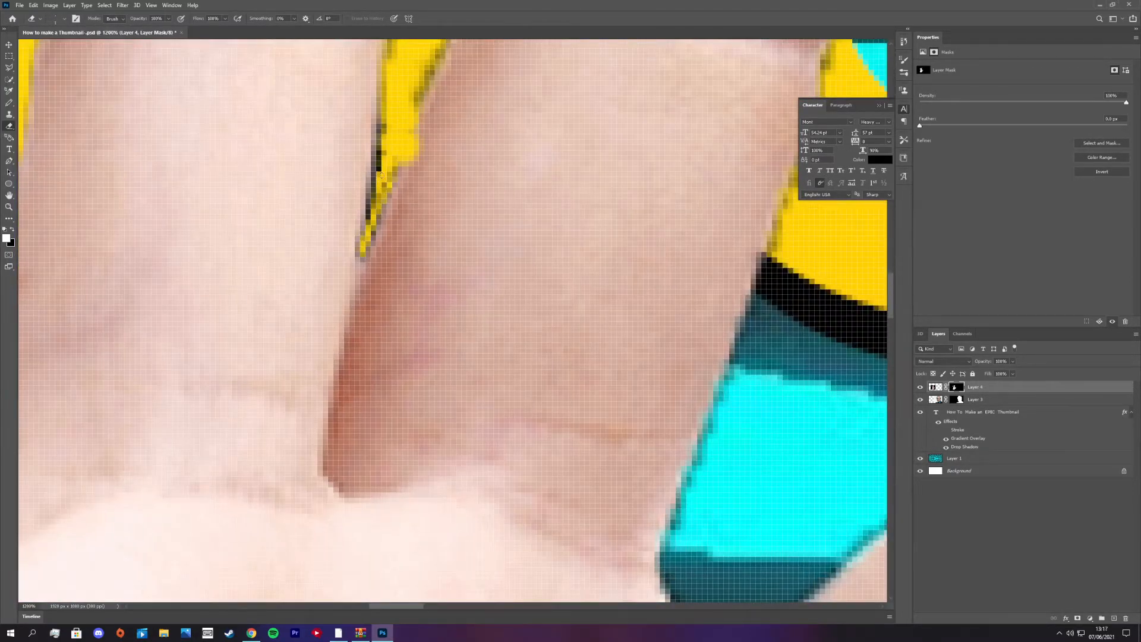
scroll(361, 256, "down", 6)
- Free-transform the hand and place it at the canvas's lower left with the wrist meeting the bottom edge
left_click(935, 387)
left_click(64, 18)
scroll(653, 428, "up", 4)
scroll(321, 162, "down", 6)
key("ctrl+t")
left_click_drag(391, 337, 415, 353)
key("Return")
left_click(987, 522)
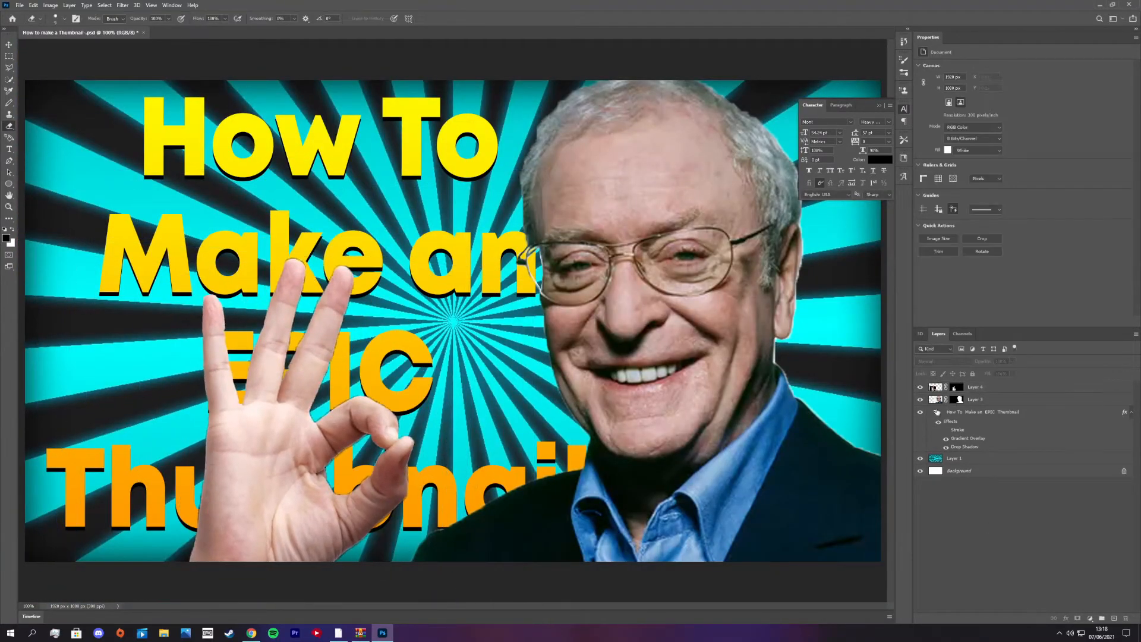
- Try rasterizing the title layer and moving it up on the canvas
left_click(976, 416)
left_click(411, 371)
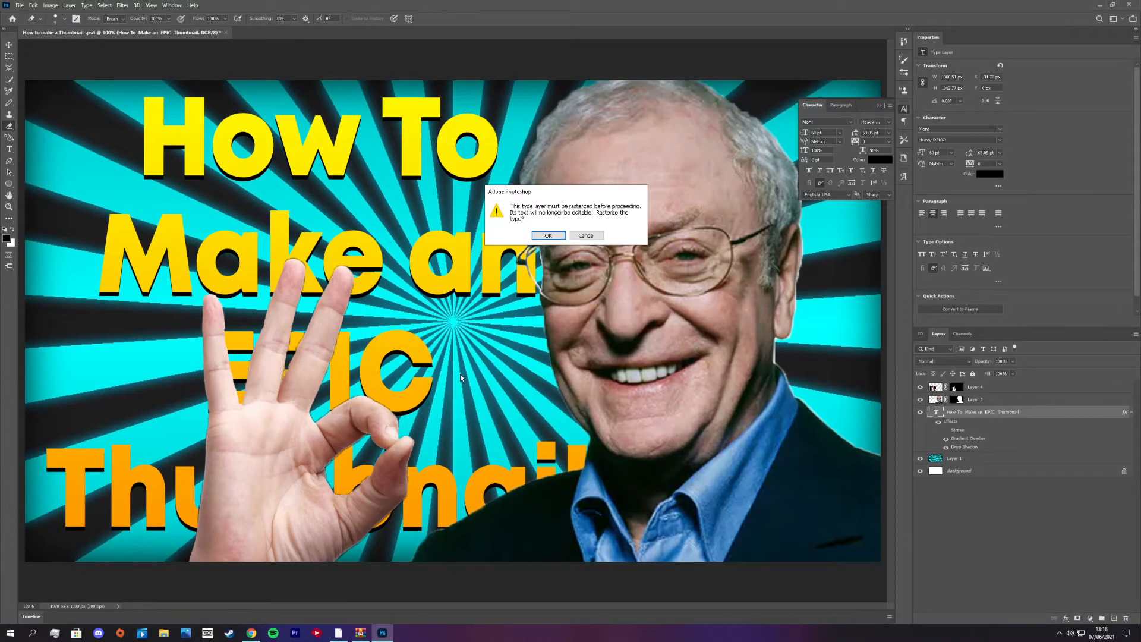
left_click(551, 236)
key("v")
left_click_drag(285, 428, 320, 351)
left_click(904, 41)
left_click(903, 109)
- Reshape the title's text box and reword the title's opening lines with "to make" and "An"
left_click(9, 149)
left_click(269, 200)
left_click_drag(361, 150, 361, 81)
left_click(289, 404)
key("Return")
left_click_drag(741, 291, 579, 291)
left_click_drag(290, 489, 290, 560)
type("to make")
key("Return")
type("An")
left_click_drag(579, 321, 731, 321)
- Check the title's drop shadow settings and change the whole title's font to CF Night of Terror PERSONAL
double_click(965, 447)
left_click(639, 265)
key("ctrl+minus")
left_click(9, 149)
left_click(356, 297)
key("ctrl+a")
left_click(128, 18)
key("ctrl+plus")
key("ctrl+minus")
key("ctrl+minus")
key("ctrl+a")
- Select the title layer, adjust its line breaks and open its paragraph settings
left_click(903, 110)
left_click(974, 400)
left_click(936, 412, "ctrl")
left_click(1080, 411)
key("Delete")
key("Return")
key("Delete")
double_click(936, 412)
left_click(841, 105)
- Switch to Chrome and search the web for "how to center horizontally in photoshop"
left_click(252, 632)
type("how to center horizontally in photoshop")
key("Return")
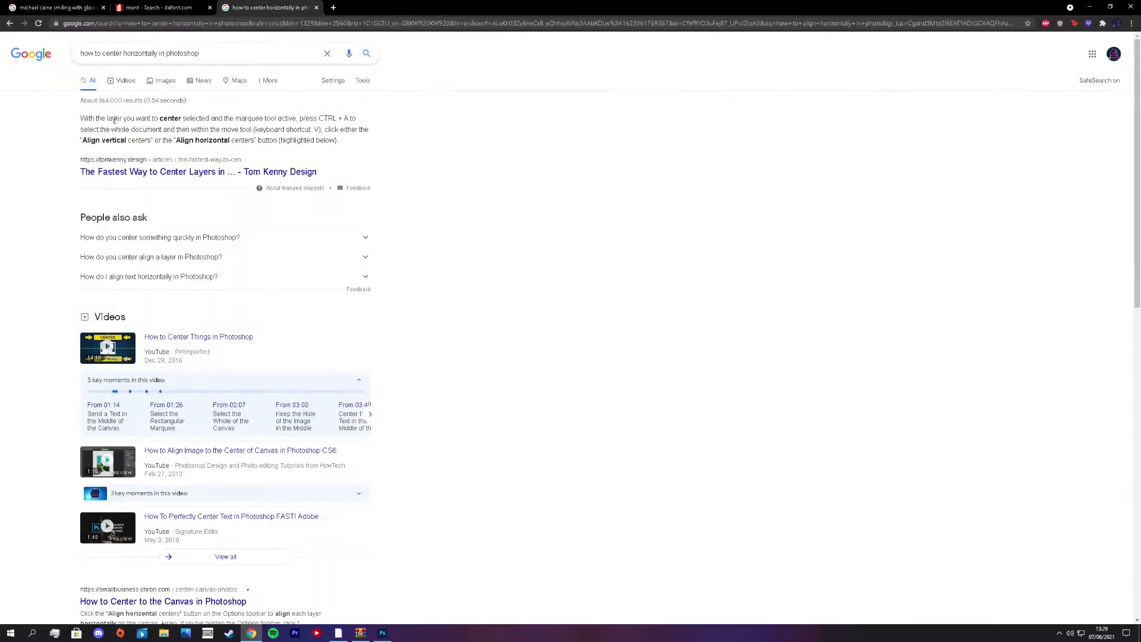
- Return to Photoshop, free-transform the title to span the canvas's width and reopen it for text editing
left_click(382, 633)
left_click(9, 183)
key("ctrl+t")
key("Return")
left_click(812, 106)
left_click(9, 149)
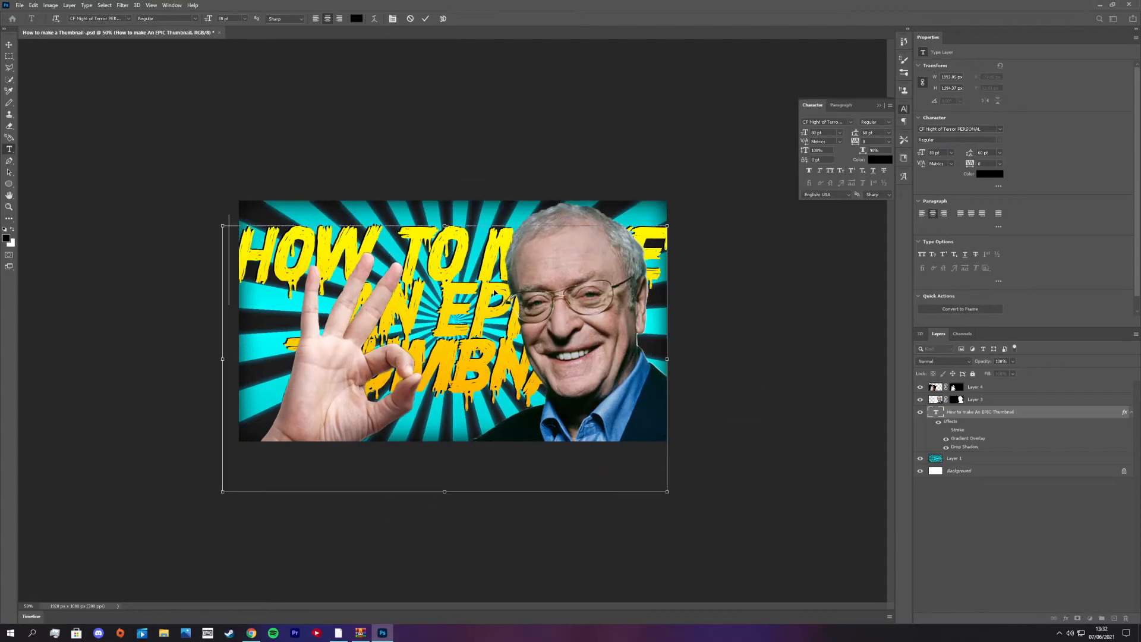
- Select the hand layer and scale the hand down slightly from its upper left
left_click(975, 387)
key("ctrl+t")
left_click_drag(198, 220, 234, 253)
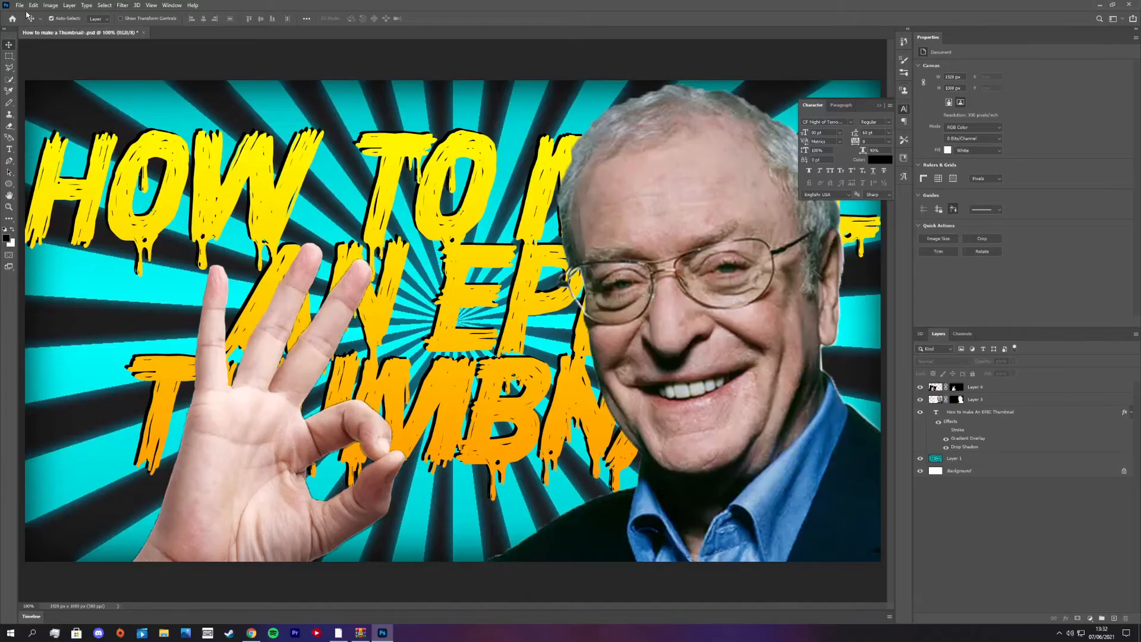
- Show the export options for the thumbnail
left_click(27, 7)
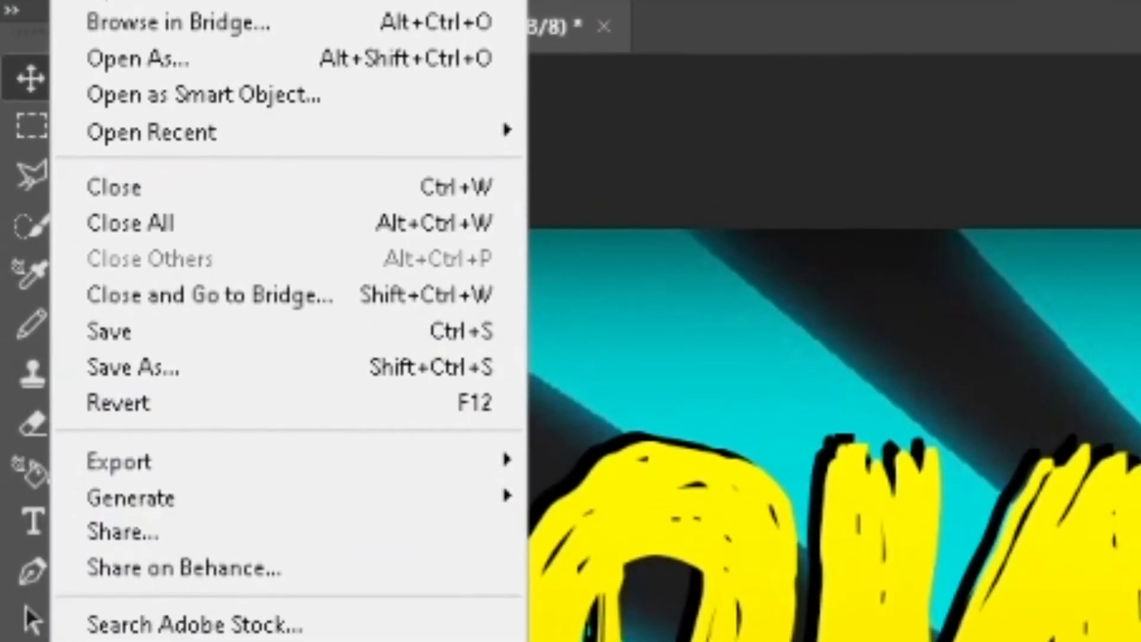
mouse_move(192, 463)
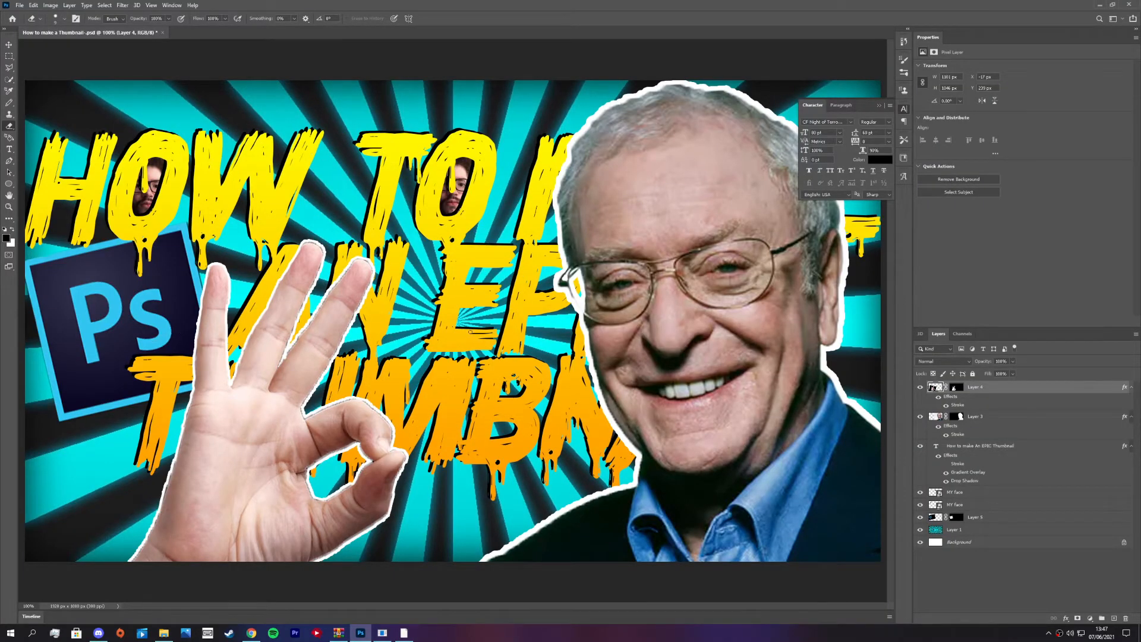
key("ctrl+plus")
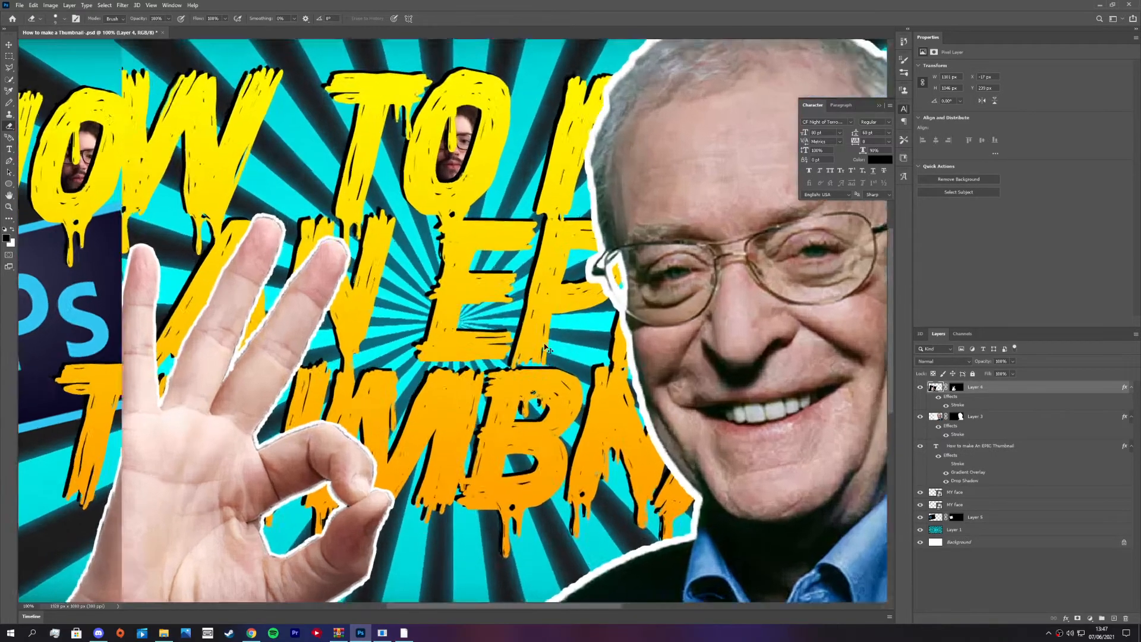
left_click_drag(619, 286, 425, 197)
key("ctrl+minus")
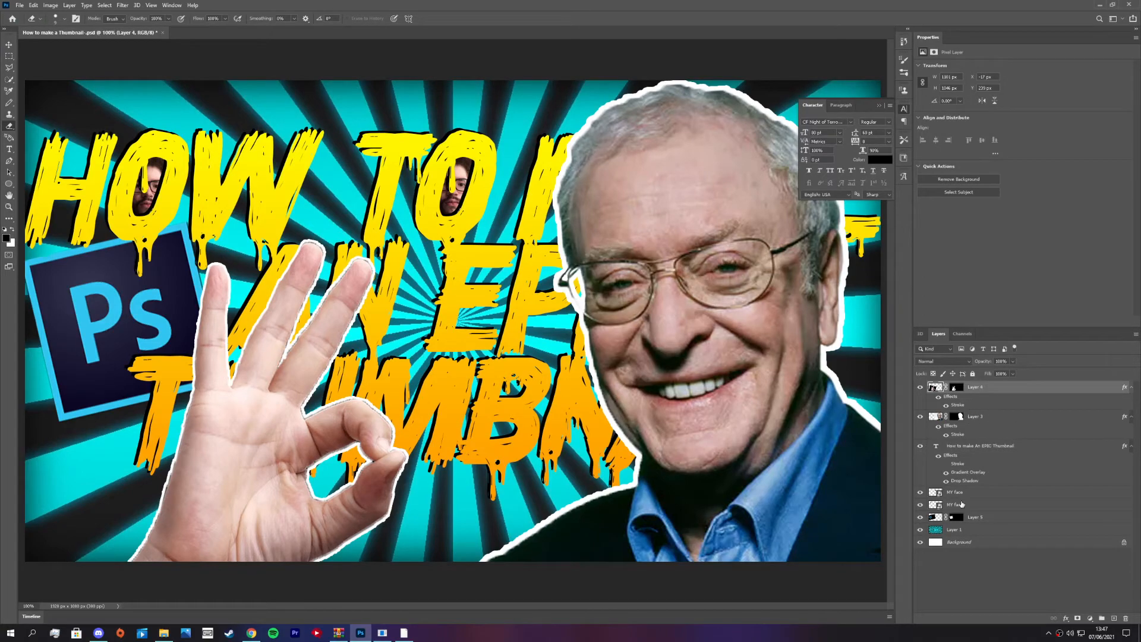
- Add an Outer Glow effect to the Photoshop logo layer (Layer 5) and raise its opacity to about 75%
left_click(986, 518)
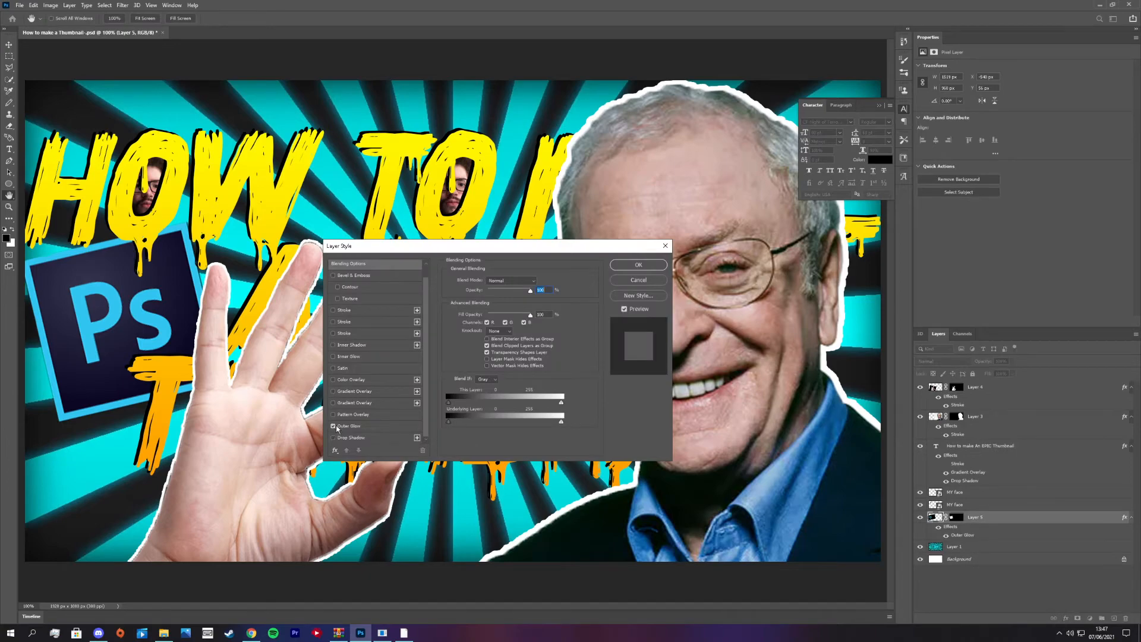
left_click(356, 426)
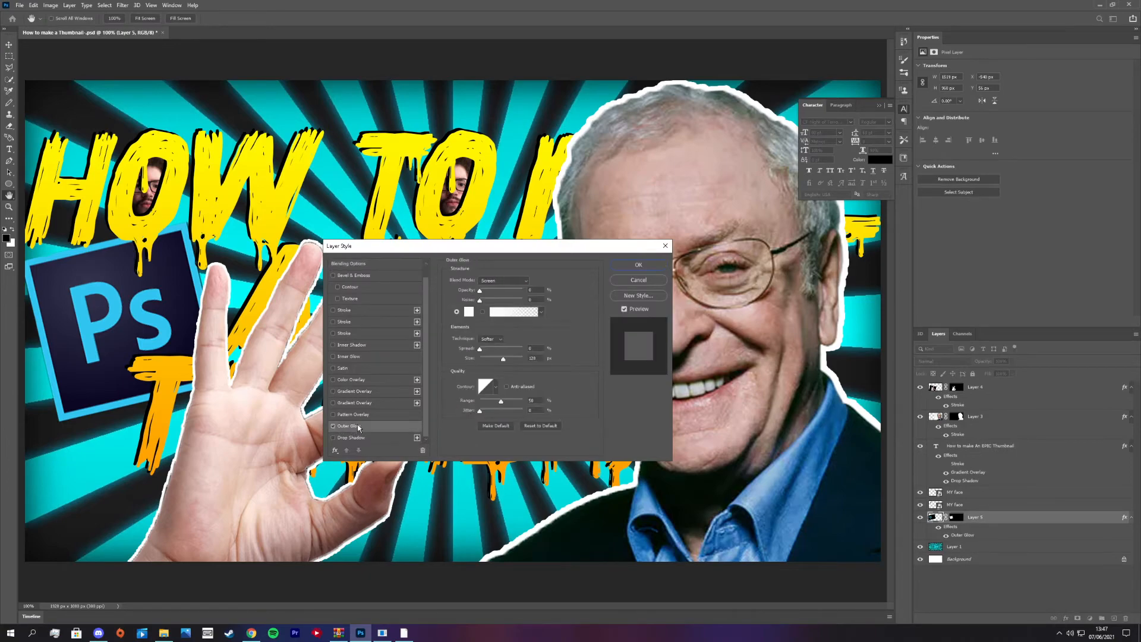
left_click(469, 312)
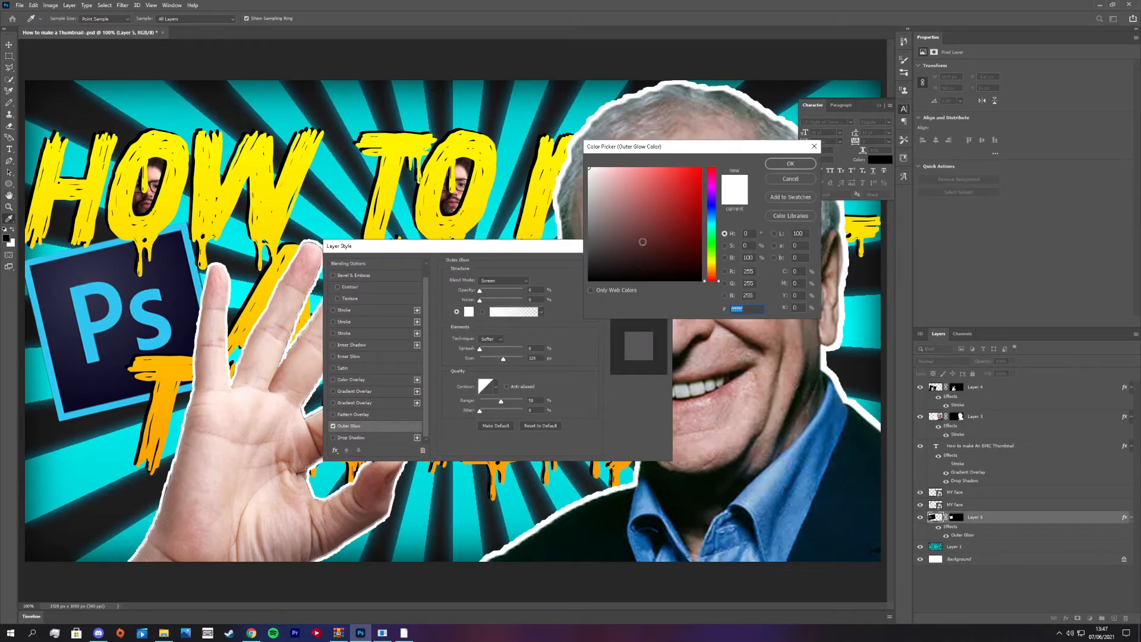
left_click(711, 190)
left_click(791, 164)
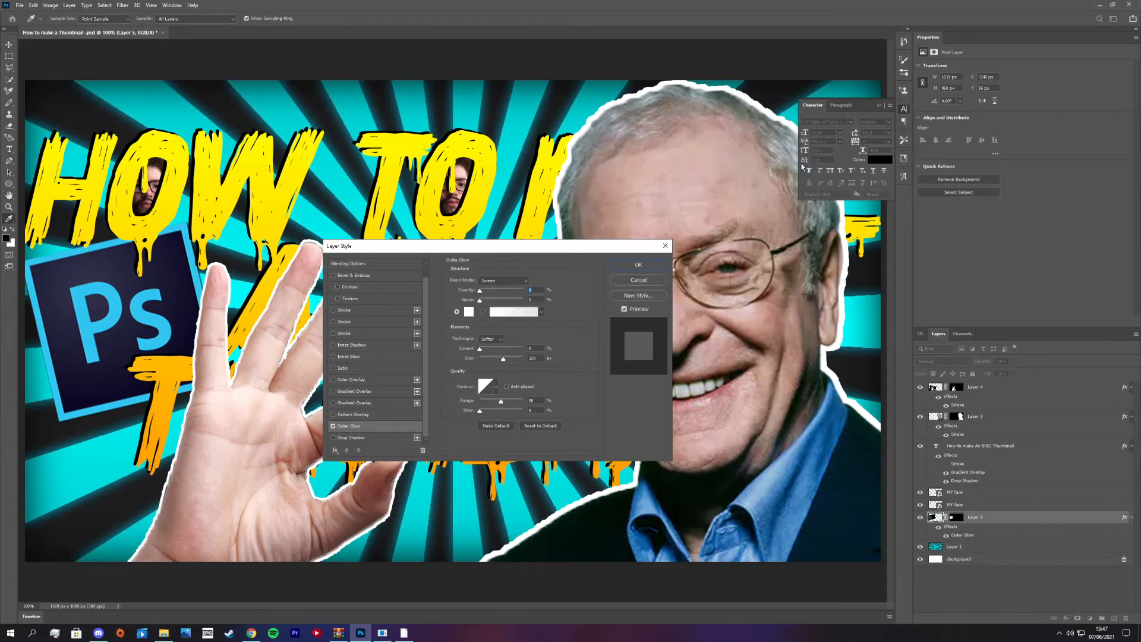
left_click_drag(482, 293, 516, 295)
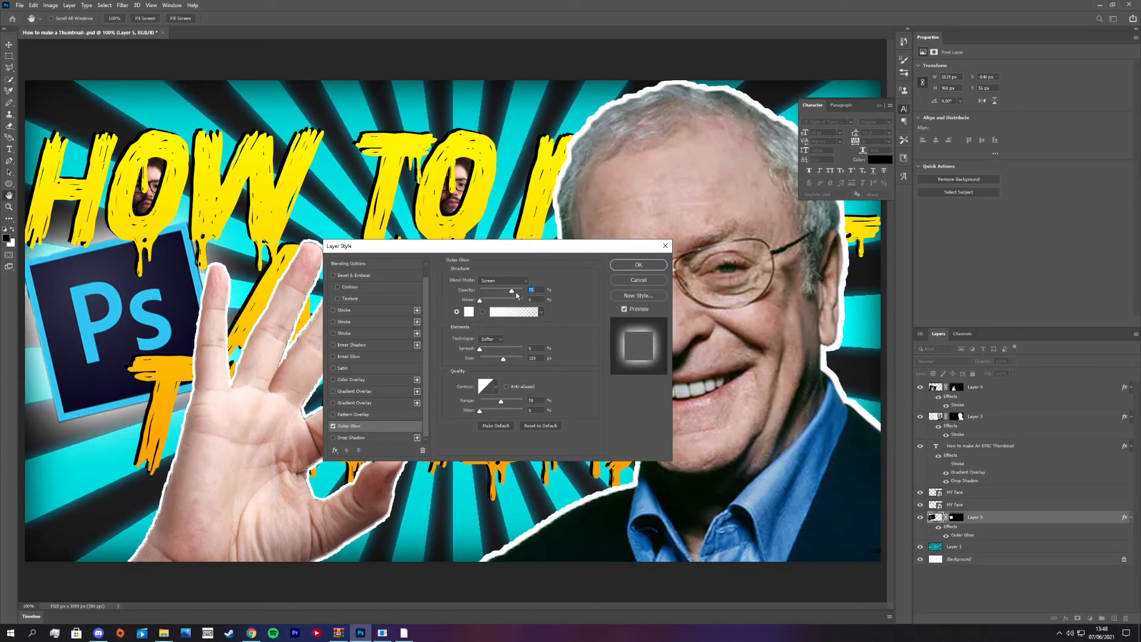
- Set the logo's outer glow colour to magenta #cf0dc4 and apply the layer style
left_click(469, 311)
left_click(694, 188)
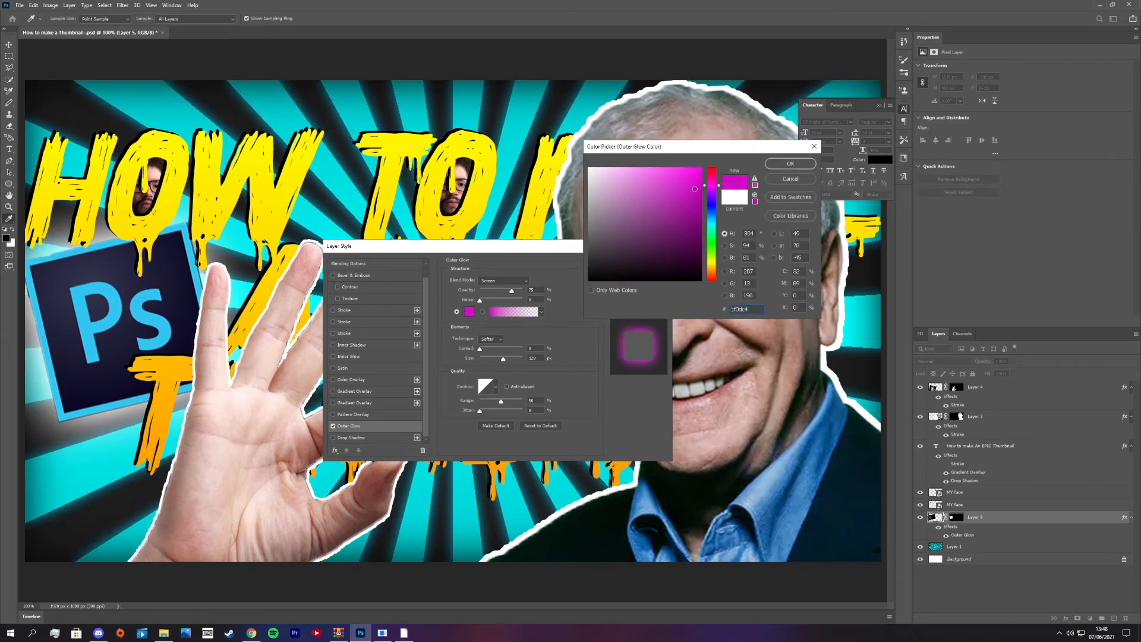
left_click(790, 164)
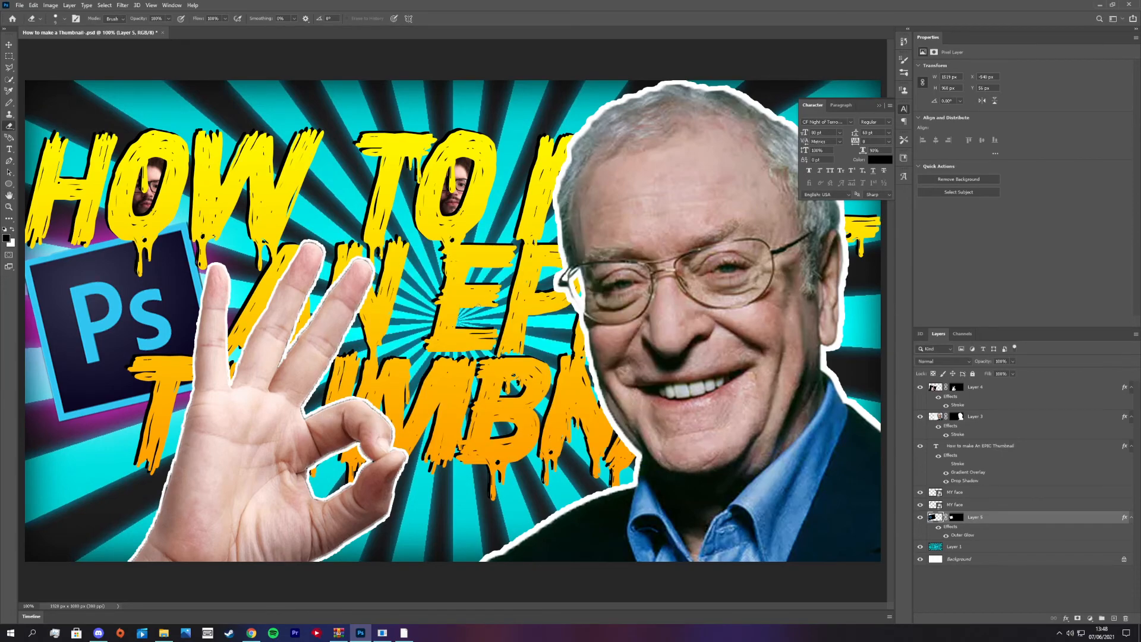
key("ctrl+minus")
key("ctrl+minus")
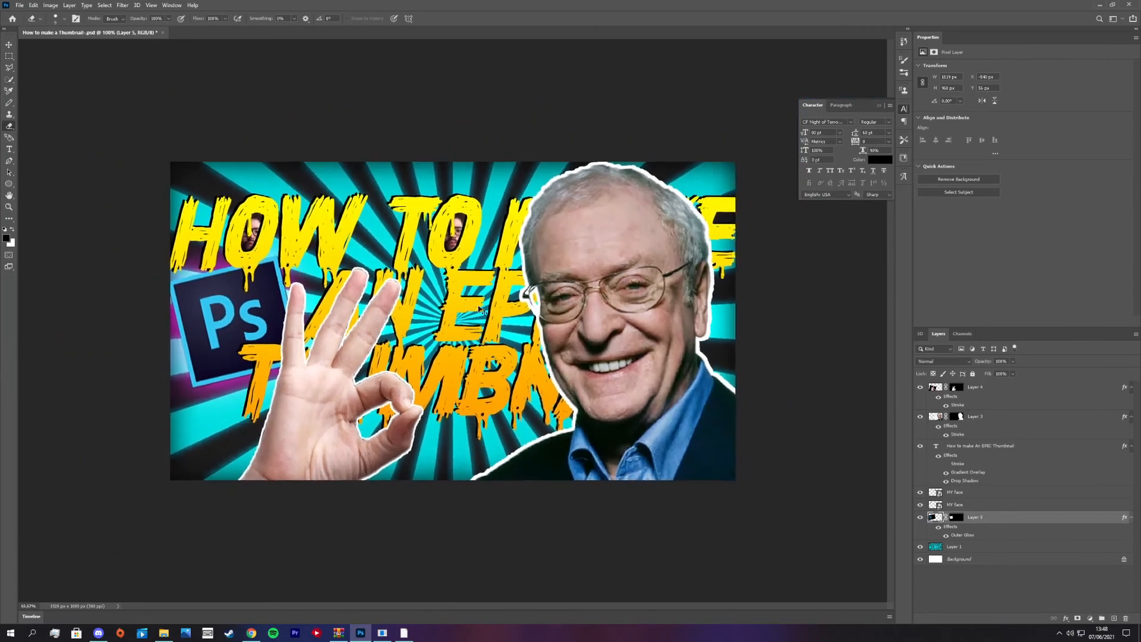
key("ctrl+plus")
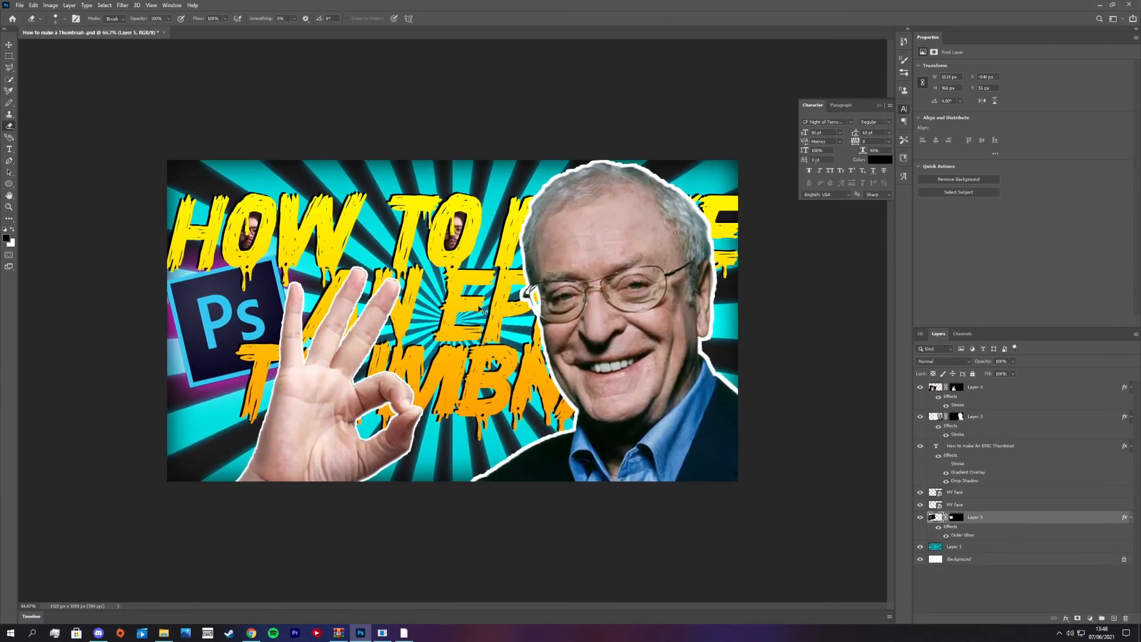